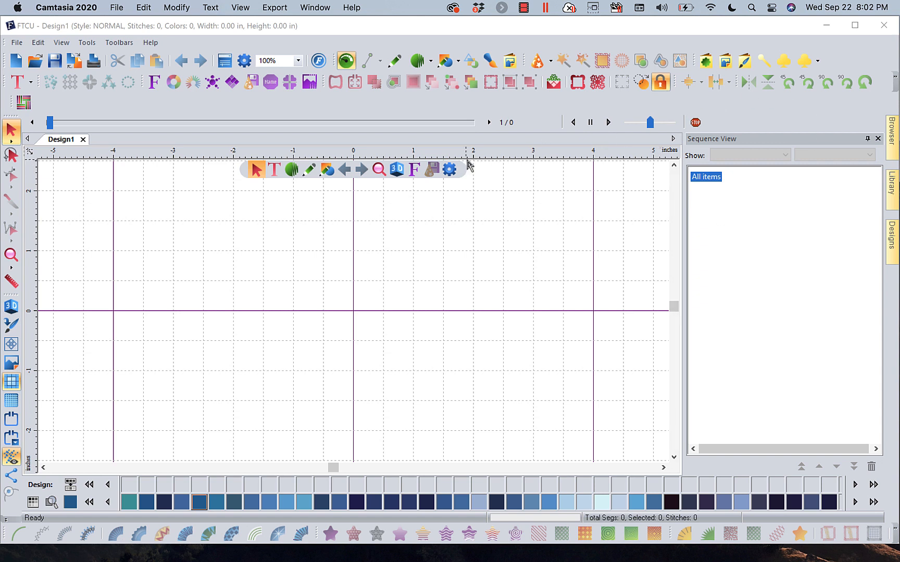
- Draw a rectangle about 5.19 in by 3.86 in and centre it on the design's origin
{"action": "left_click", "coordinate": [456, 61]}
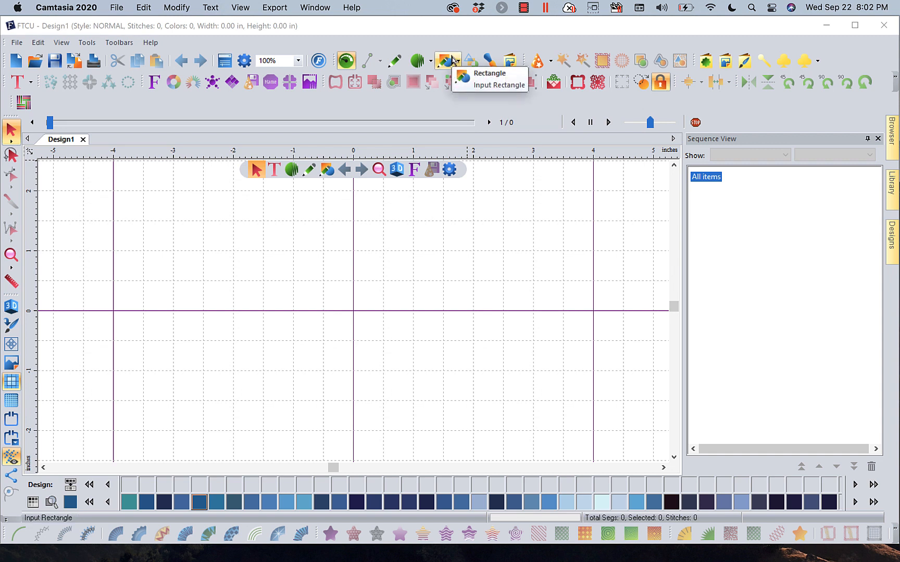
{"action": "left_click", "coordinate": [457, 62]}
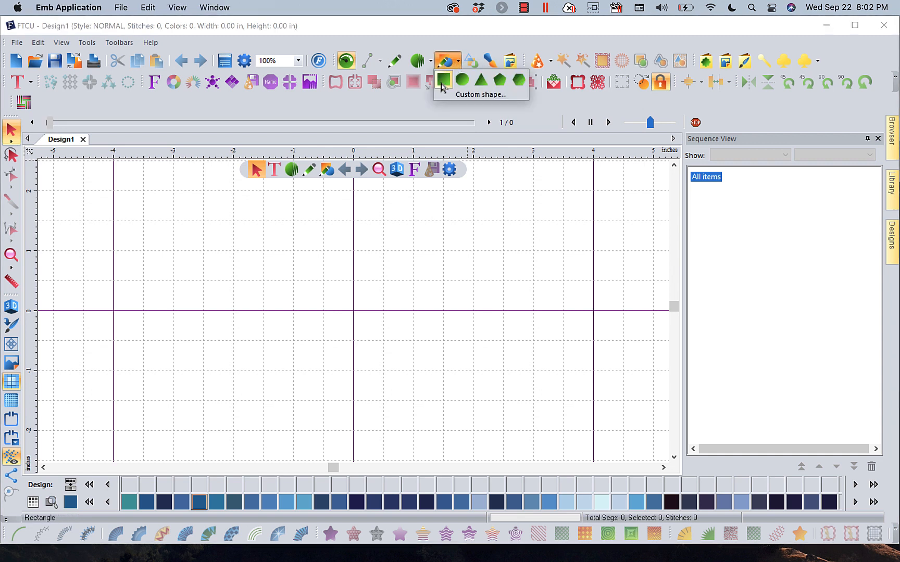
{"action": "left_click", "coordinate": [443, 81]}
{"action": "mouse_move", "coordinate": [260, 221]}
{"action": "left_mouse_down"}
{"action": "mouse_move", "coordinate": [457, 237]}
{"action": "mouse_move", "coordinate": [580, 423]}
{"action": "mouse_move", "coordinate": [571, 451]}
{"action": "left_mouse_up"}
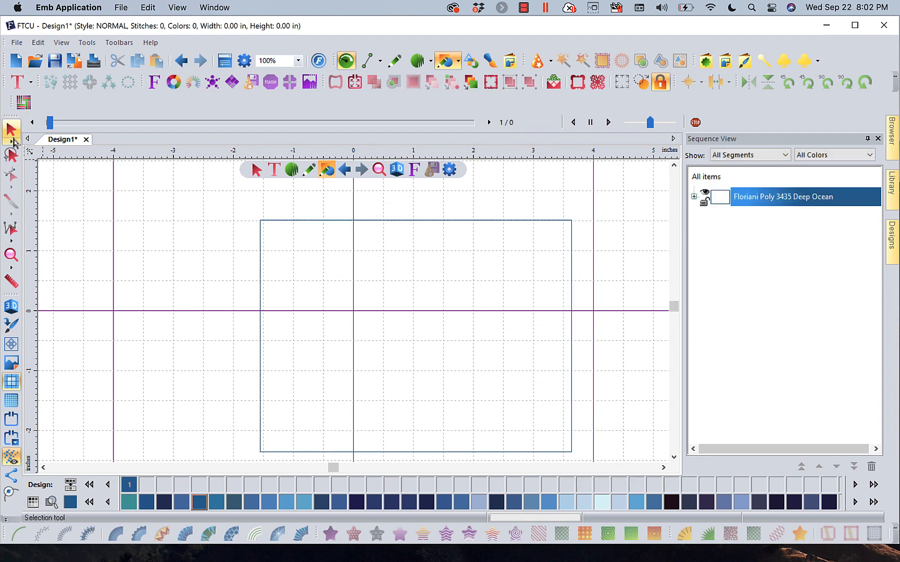
{"action": "left_click", "coordinate": [9, 135]}
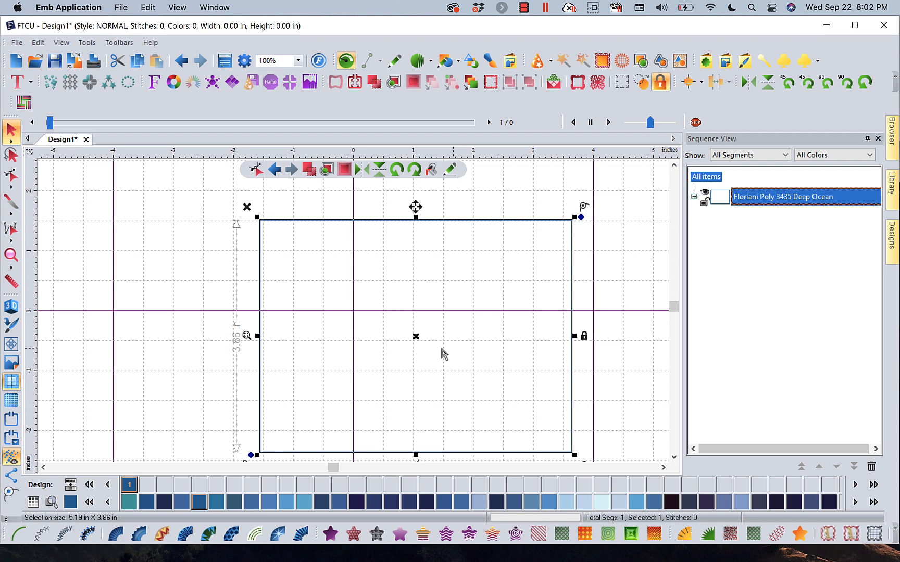
{"action": "left_click_drag", "start_coordinate": [419, 338], "coordinate": [356, 314]}
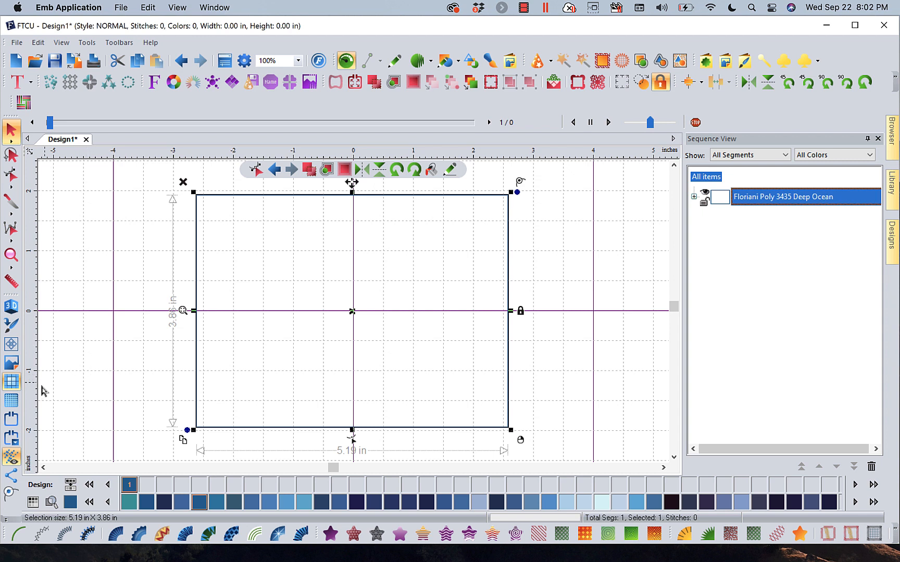
- Apply a run stitch to the rectangle and recolour it to Floriani Poly 135 Renaissance
{"action": "left_click", "coordinate": [17, 534]}
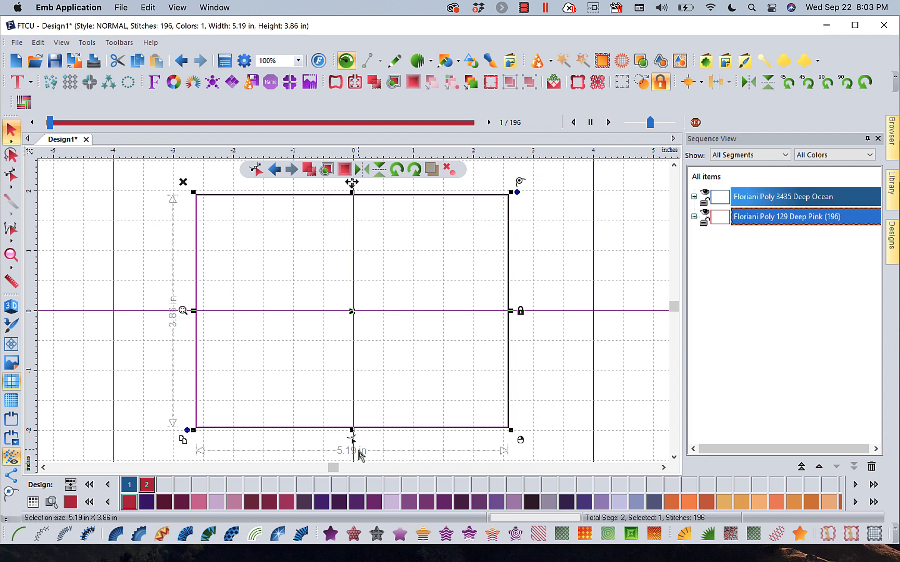
{"action": "left_click", "coordinate": [287, 503]}
{"action": "left_click", "coordinate": [593, 346]}
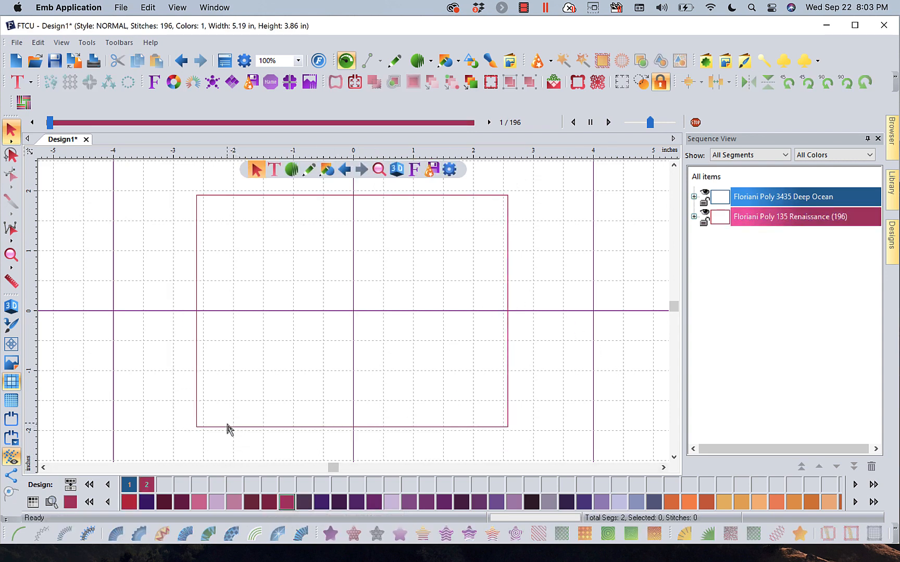
- Hide the workspace grid and simulate the sewing of the rectangle's run stitch
{"action": "left_click", "coordinate": [16, 385]}
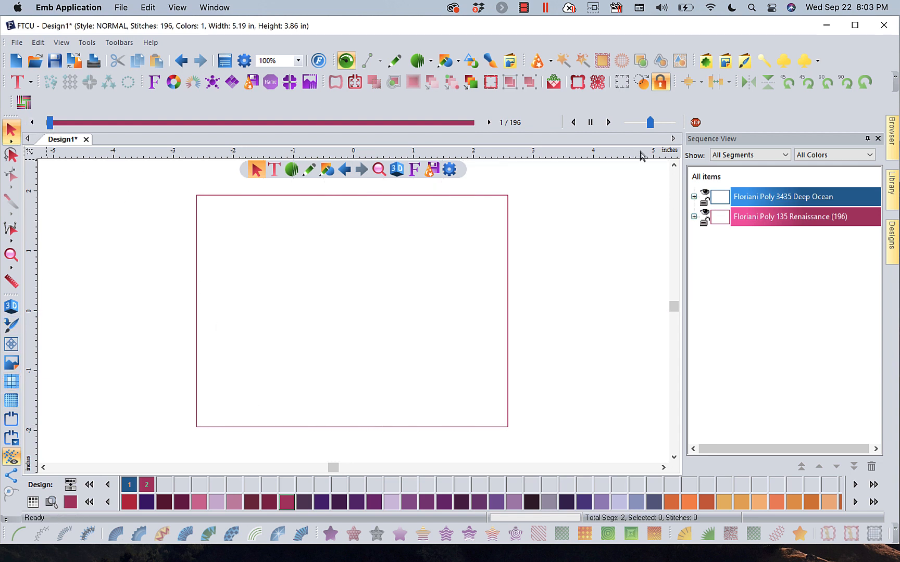
{"action": "left_click", "coordinate": [608, 123]}
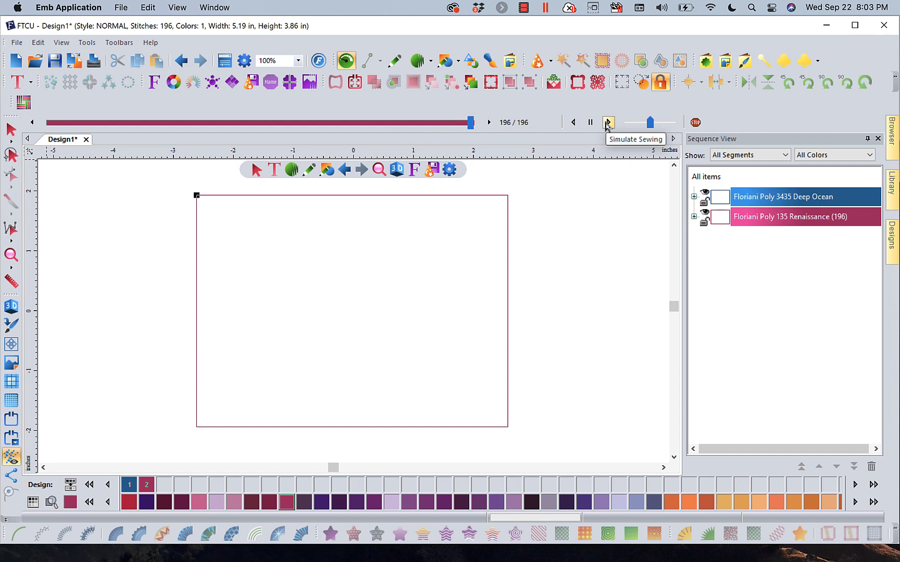
{"action": "left_click", "coordinate": [11, 129]}
- Edit the run-stitch rectangle's outline, pulling the upper-right corner node outward and back and nudging the lower-left corner node
{"action": "left_click", "coordinate": [232, 202]}
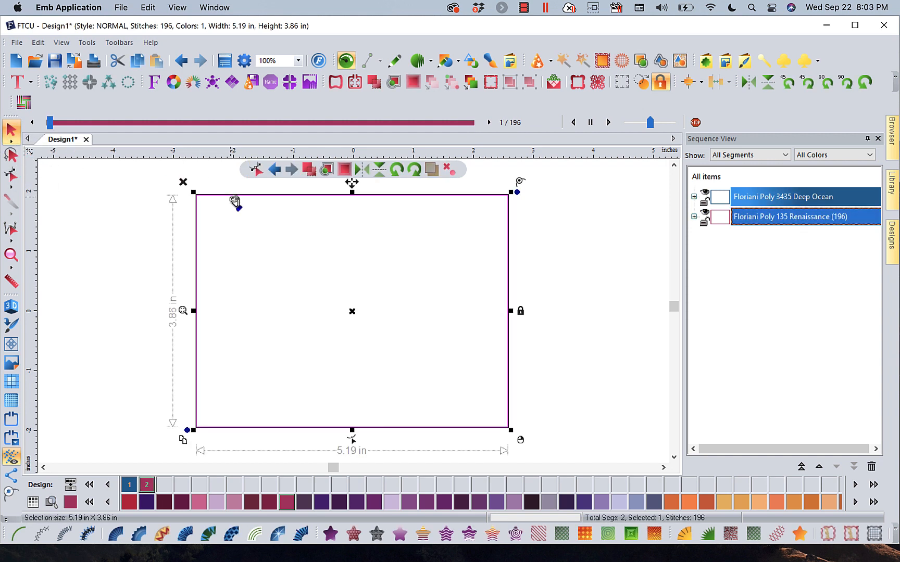
{"action": "left_click", "coordinate": [12, 177]}
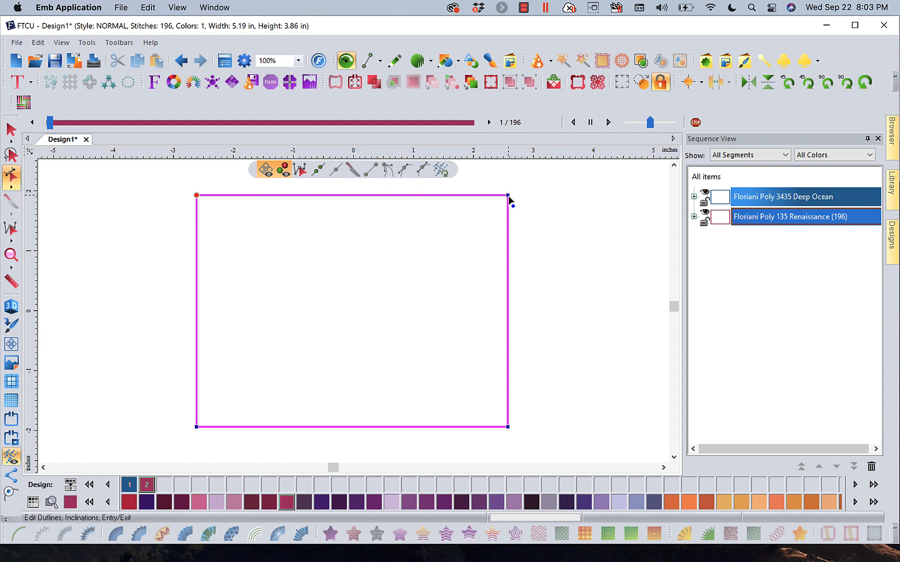
{"action": "mouse_move", "coordinate": [507, 195]}
{"action": "left_mouse_down"}
{"action": "mouse_move", "coordinate": [537, 187]}
{"action": "mouse_move", "coordinate": [509, 197]}
{"action": "mouse_move", "coordinate": [554, 206]}
{"action": "mouse_move", "coordinate": [591, 311]}
{"action": "mouse_move", "coordinate": [582, 267]}
{"action": "mouse_move", "coordinate": [549, 233]}
{"action": "mouse_move", "coordinate": [556, 207]}
{"action": "mouse_move", "coordinate": [525, 197]}
{"action": "left_mouse_up"}
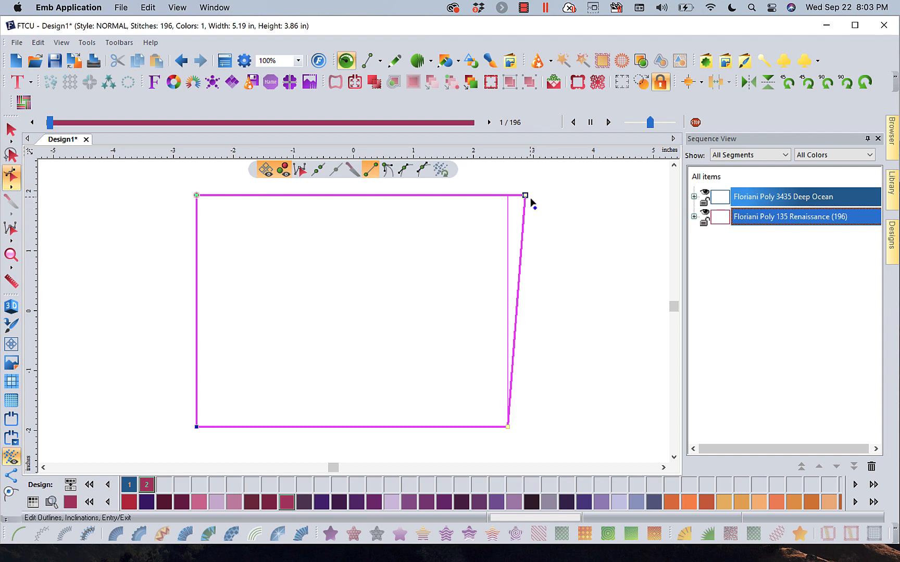
{"action": "left_click_drag", "start_coordinate": [530, 198], "coordinate": [508, 196]}
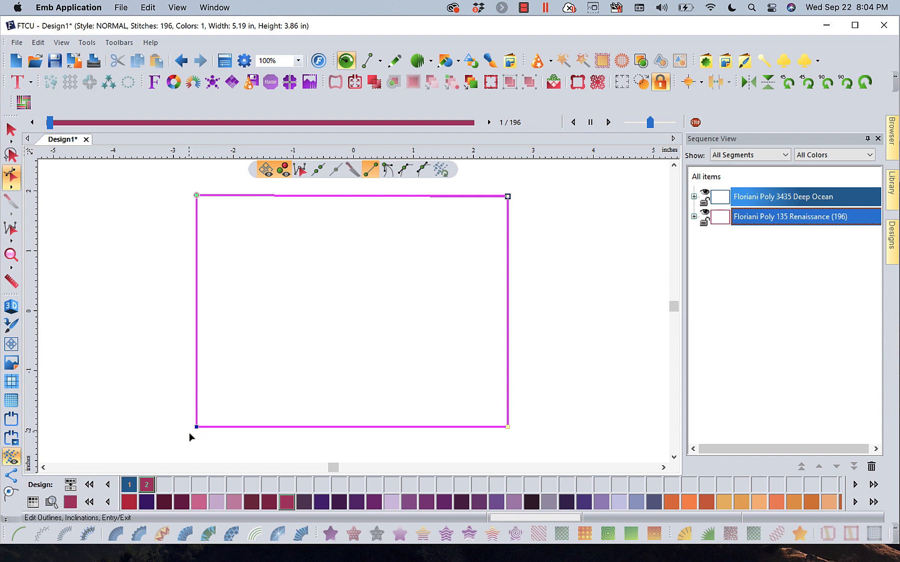
{"action": "mouse_move", "coordinate": [197, 432]}
{"action": "left_mouse_down"}
{"action": "mouse_move", "coordinate": [158, 322]}
{"action": "mouse_move", "coordinate": [240, 339]}
{"action": "mouse_move", "coordinate": [145, 451]}
{"action": "mouse_move", "coordinate": [102, 388]}
{"action": "mouse_move", "coordinate": [170, 431]}
{"action": "mouse_move", "coordinate": [197, 429]}
{"action": "left_mouse_up"}
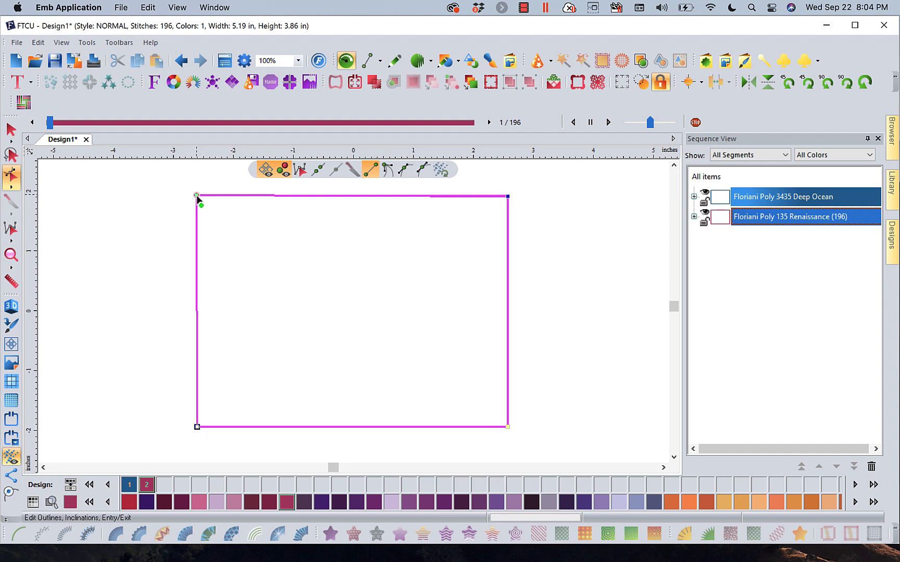
- Move the run stitch's green entry point from the upper-left corner to about halfway down the left edge and apply the edit
{"action": "left_click_drag", "start_coordinate": [196, 194], "coordinate": [192, 308]}
{"action": "mouse_move", "coordinate": [197, 194]}
{"action": "left_mouse_down"}
{"action": "mouse_move", "coordinate": [272, 203]}
{"action": "mouse_move", "coordinate": [199, 267]}
{"action": "mouse_move", "coordinate": [199, 307]}
{"action": "mouse_move", "coordinate": [210, 302]}
{"action": "mouse_move", "coordinate": [203, 249]}
{"action": "mouse_move", "coordinate": [200, 304]}
{"action": "left_mouse_up"}
{"action": "left_click_drag", "start_coordinate": [197, 200], "coordinate": [196, 197]}
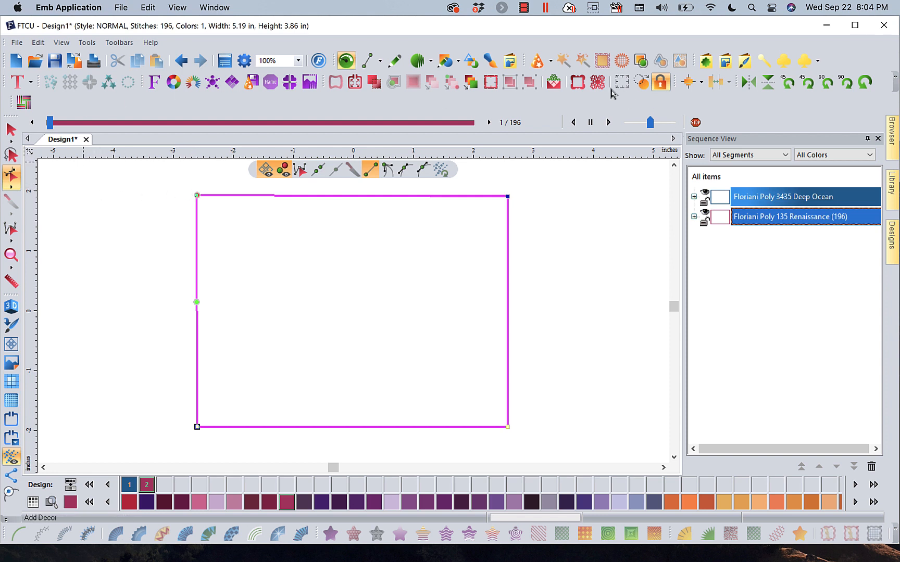
{"action": "key", "text": "Return"}
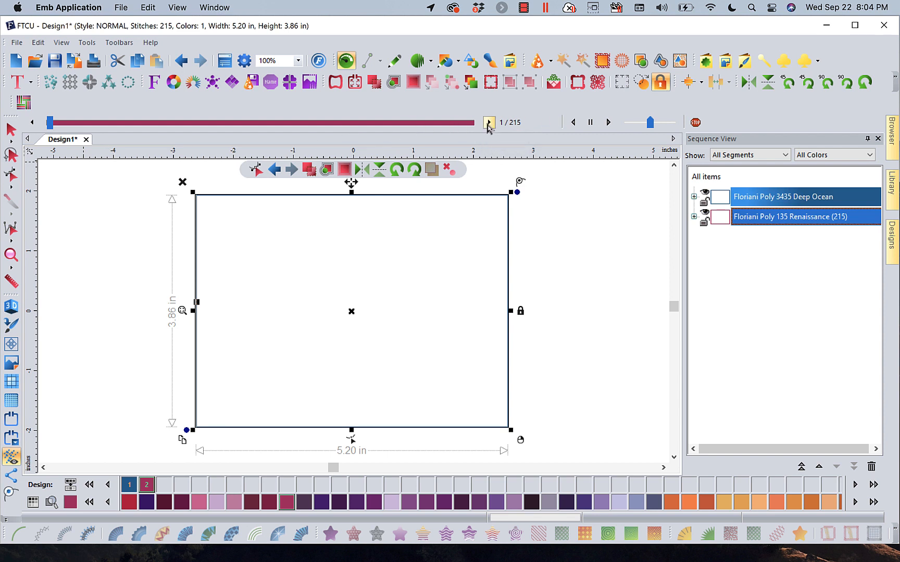
- Simulate the sewing of the rectangle with its relocated entry point
{"action": "left_click", "coordinate": [488, 123]}
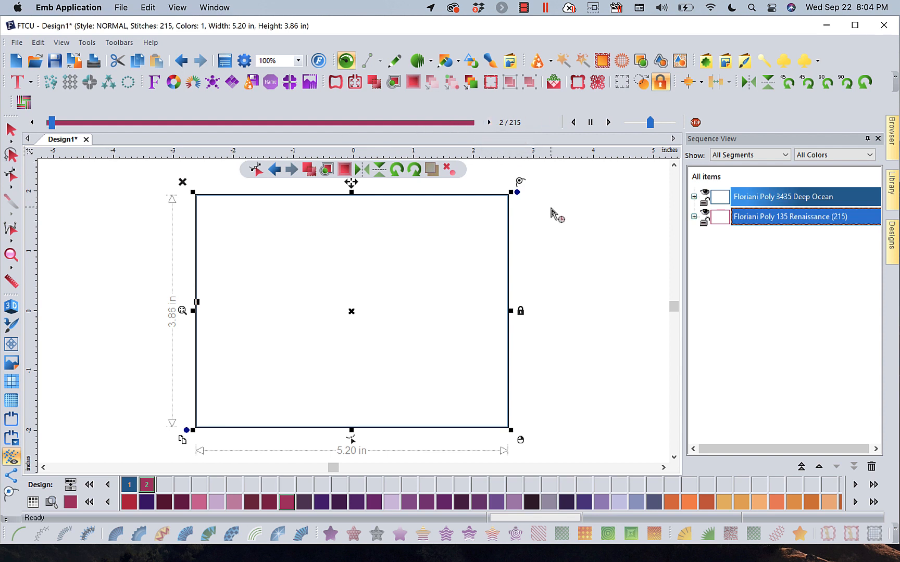
{"action": "left_click", "coordinate": [11, 130]}
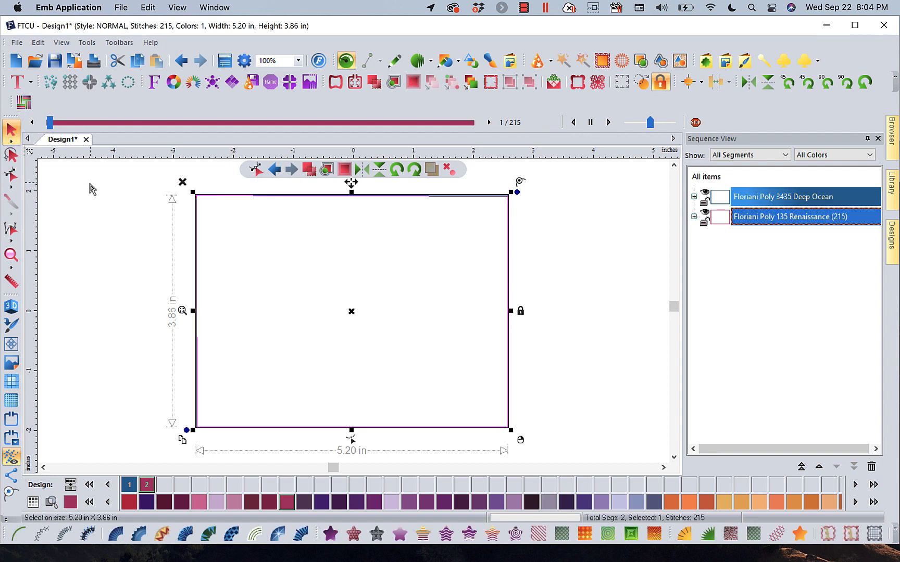
{"action": "left_click", "coordinate": [121, 210]}
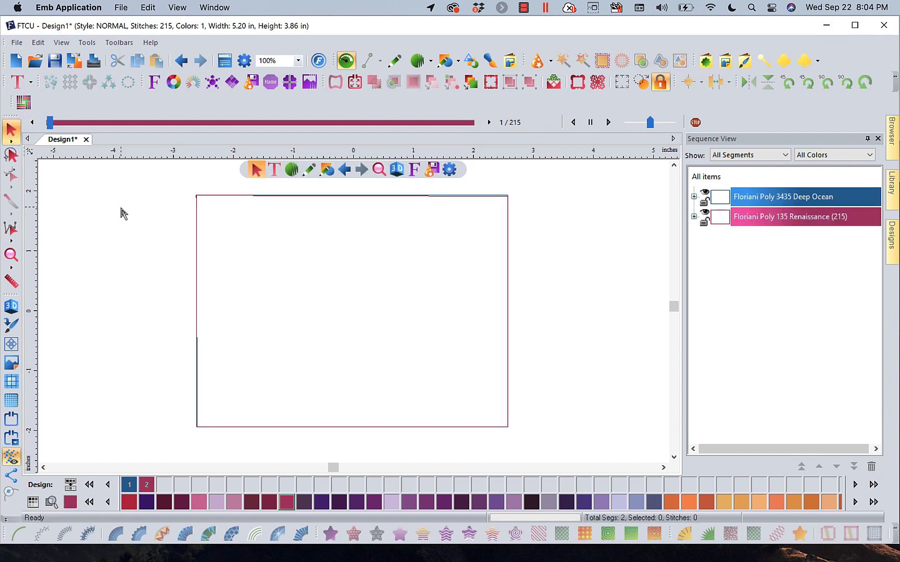
{"action": "left_click", "coordinate": [607, 122]}
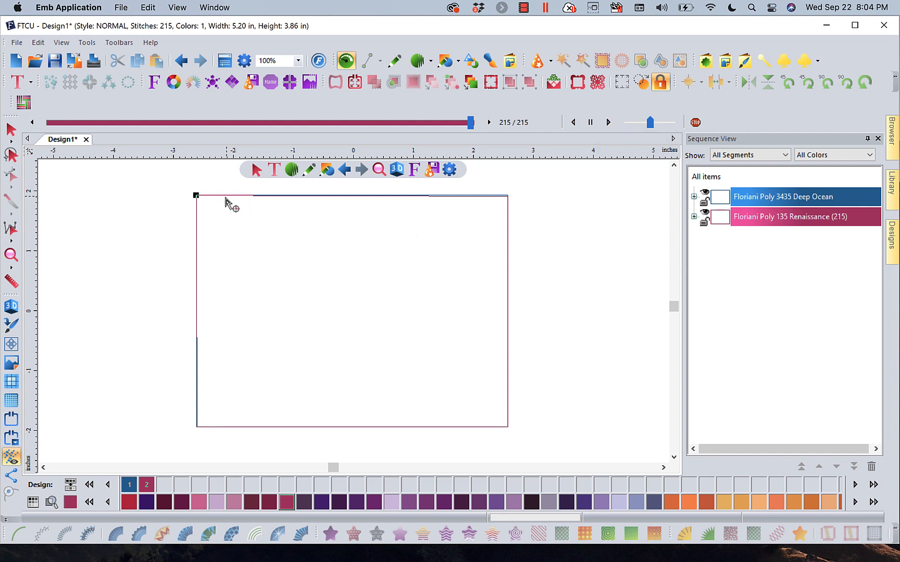
- Hide the Floriani Poly 3435 Deep Ocean artwork and simulate the sewing of the remaining run stitch
{"action": "left_click", "coordinate": [705, 196]}
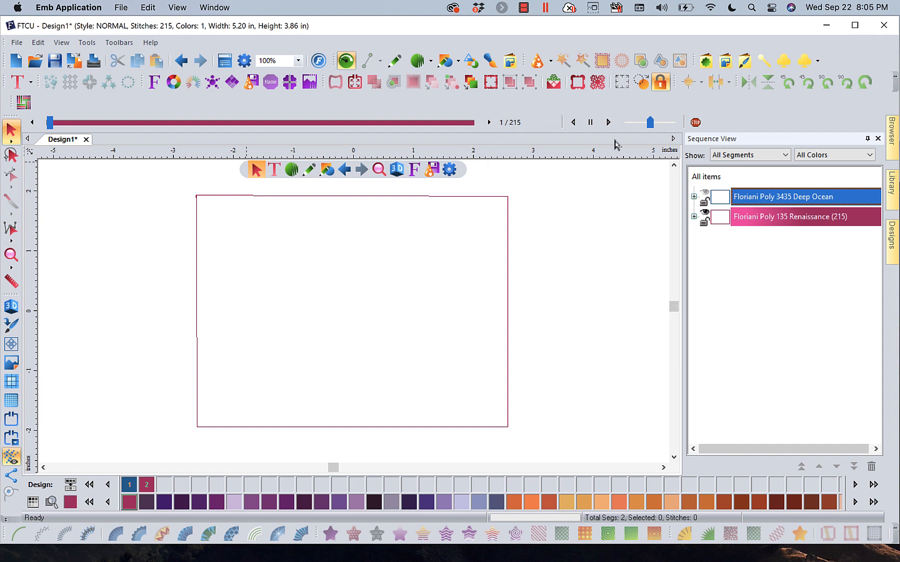
{"action": "left_click", "coordinate": [608, 122]}
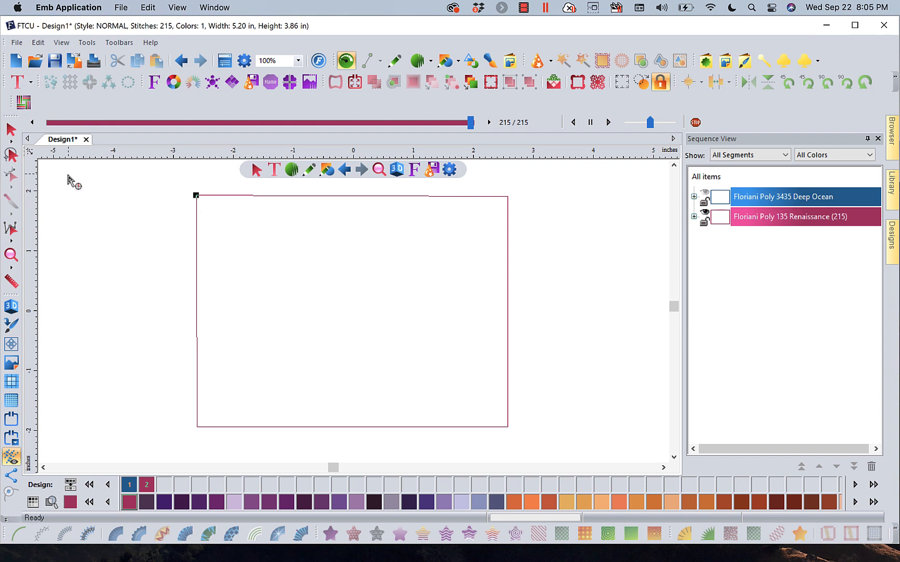
{"action": "left_click", "coordinate": [10, 129]}
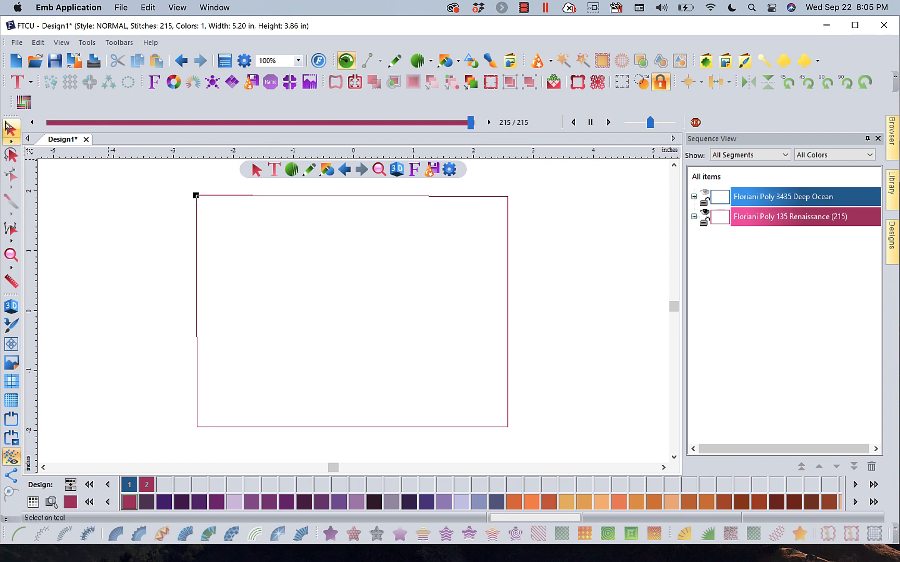
- Move the rectangle's red exit point onto the entry point on the left edge and step through the stitching to its end
{"action": "left_click", "coordinate": [237, 196]}
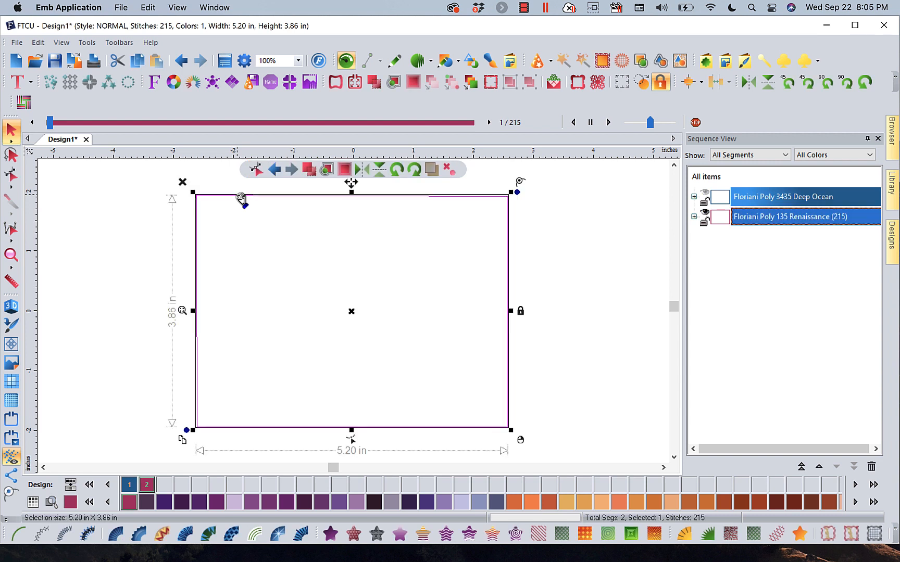
{"action": "left_click", "coordinate": [11, 175]}
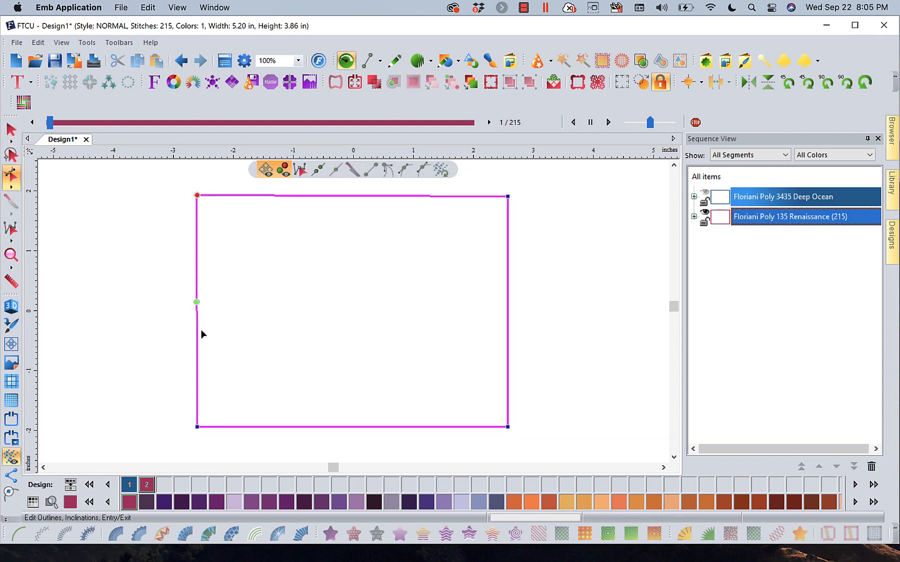
{"action": "left_click", "coordinate": [197, 195]}
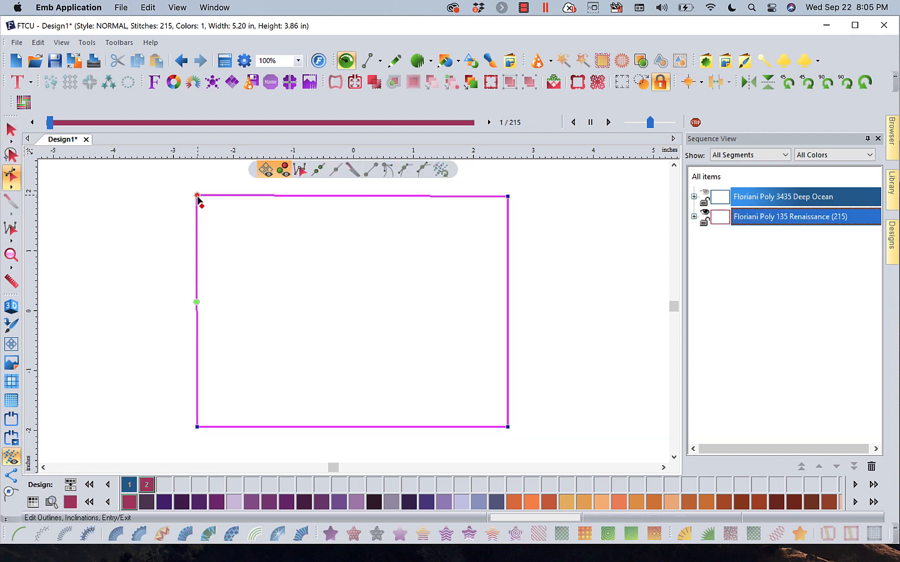
{"action": "left_click", "coordinate": [197, 302]}
{"action": "left_click", "coordinate": [11, 129]}
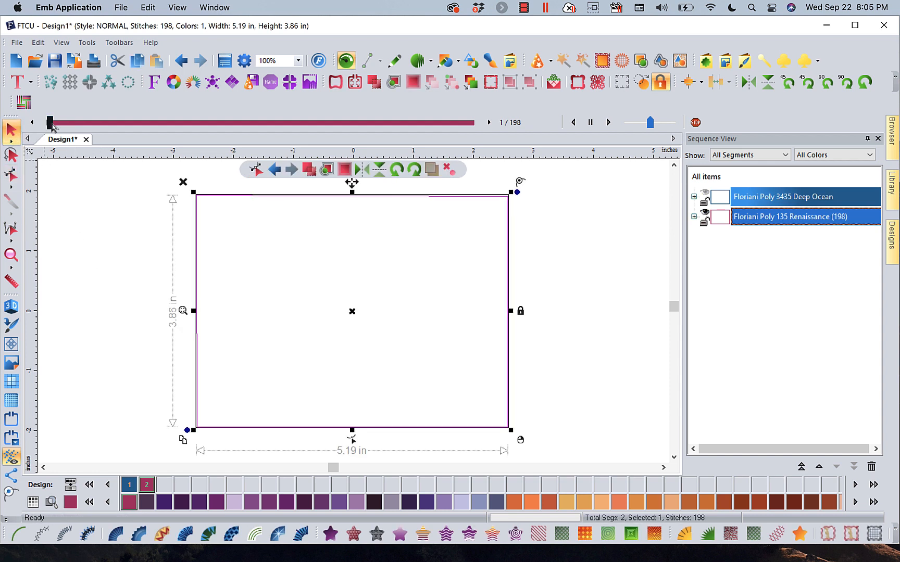
{"action": "left_click_drag", "start_coordinate": [52, 126], "coordinate": [471, 136]}
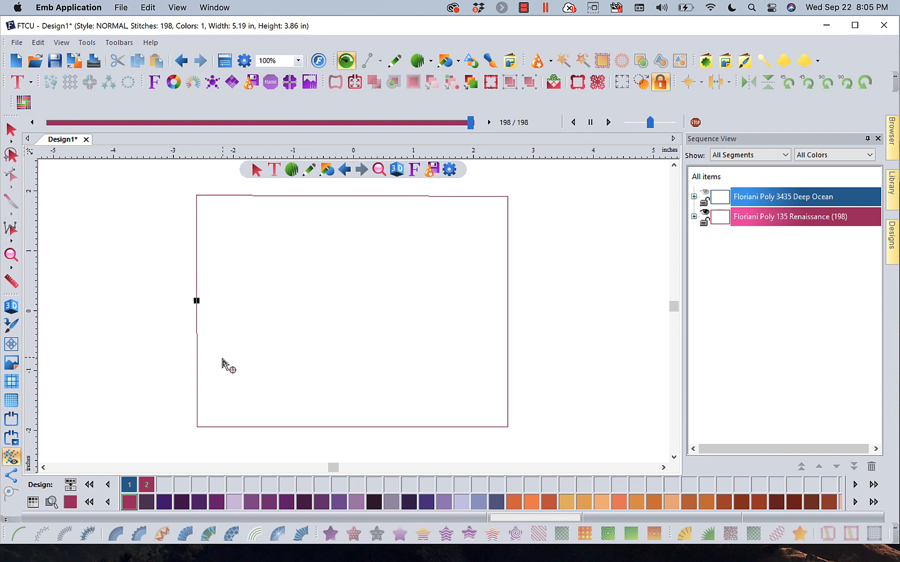
- Create a new design and insert the swirled purple heart from the Custom Shapes folder
{"action": "left_click", "coordinate": [16, 60]}
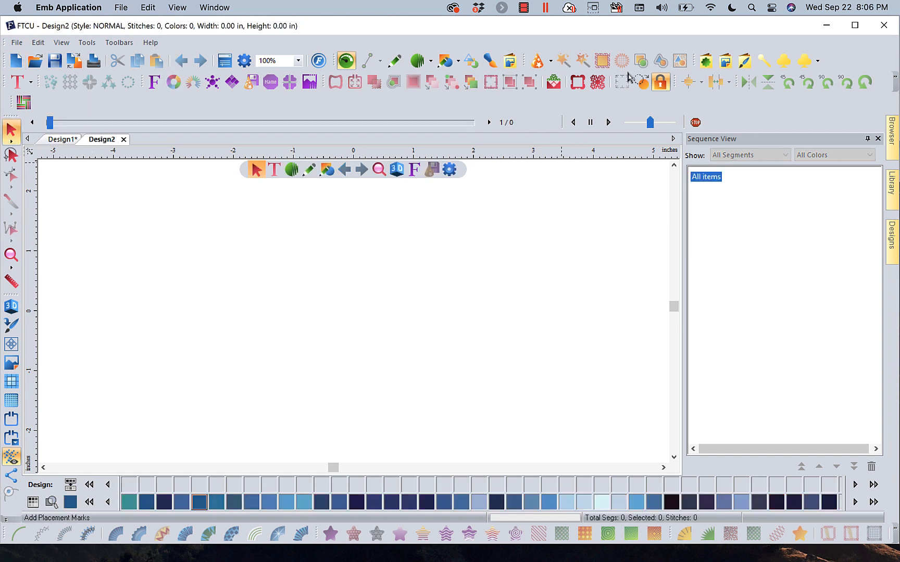
{"action": "left_click", "coordinate": [707, 63]}
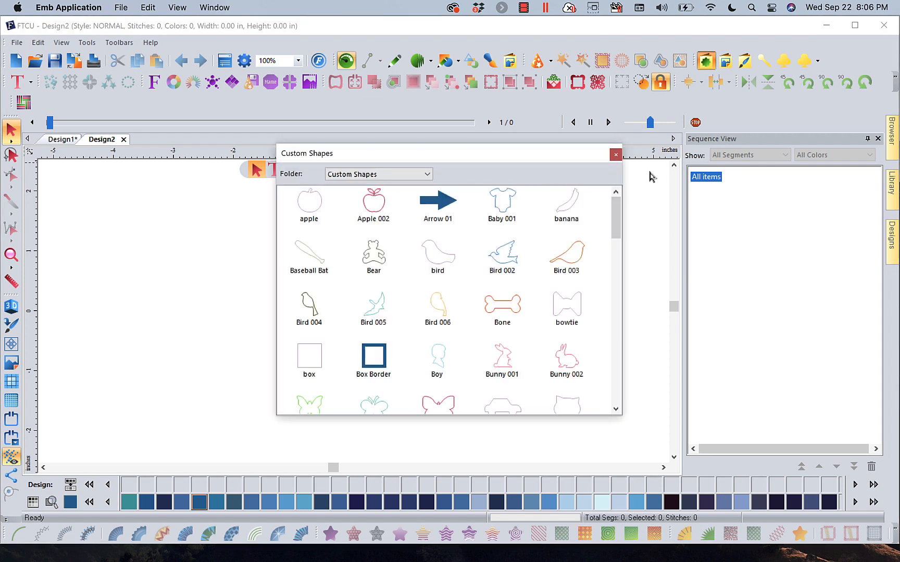
{"action": "left_click_drag", "start_coordinate": [617, 210], "coordinate": [622, 297]}
{"action": "double_click", "coordinate": [504, 286]}
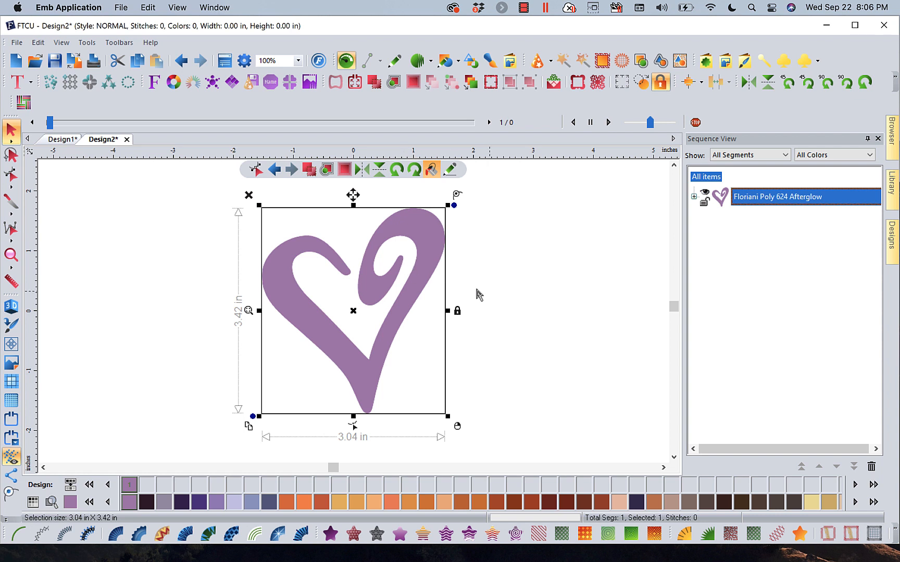
- Apply a run stitch to the heart and hide its Floriani Poly 624 Afterglow artwork
{"action": "left_click", "coordinate": [693, 196]}
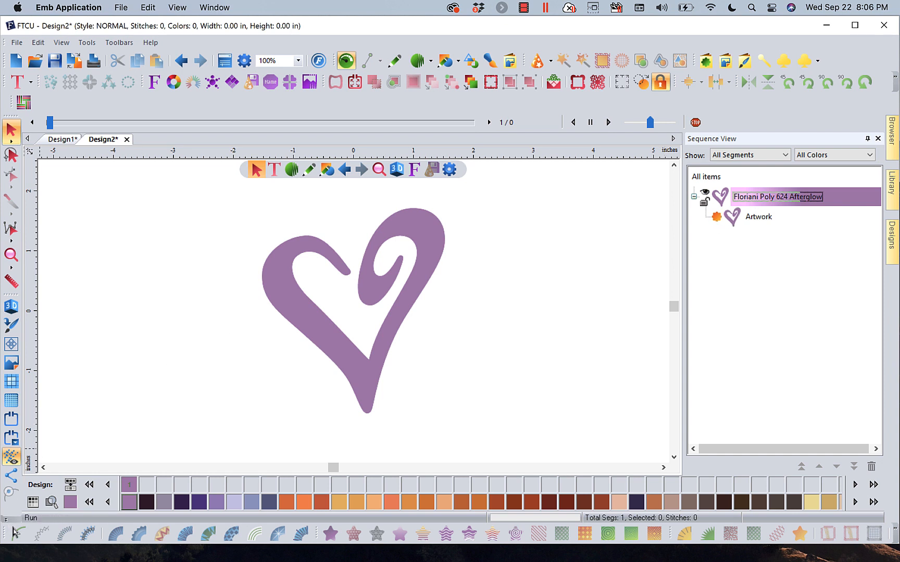
{"action": "left_click", "coordinate": [325, 349]}
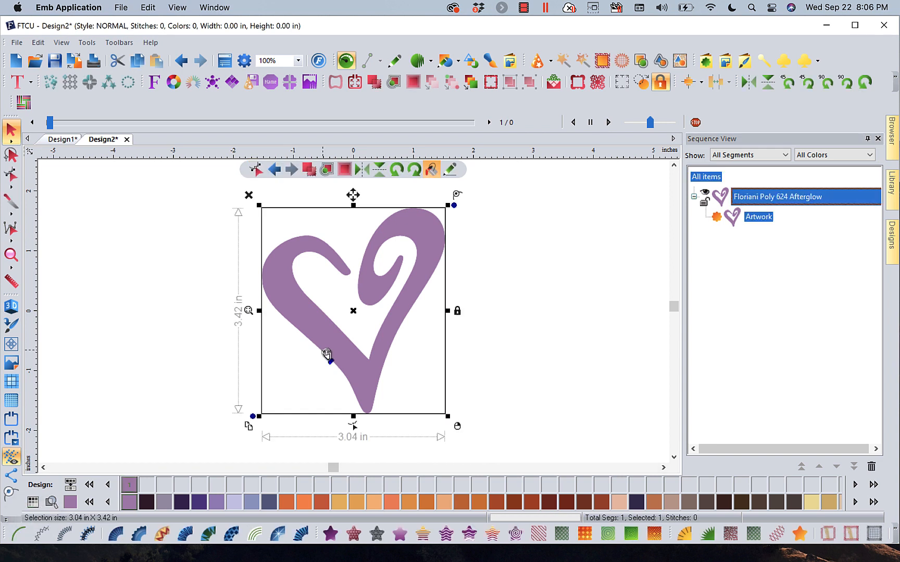
{"action": "left_click", "coordinate": [17, 536]}
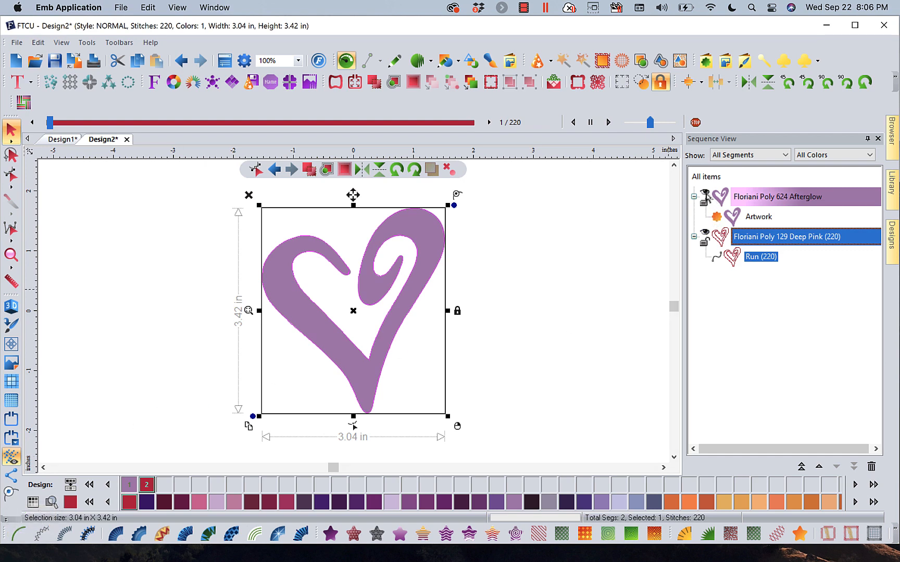
{"action": "left_click", "coordinate": [706, 196]}
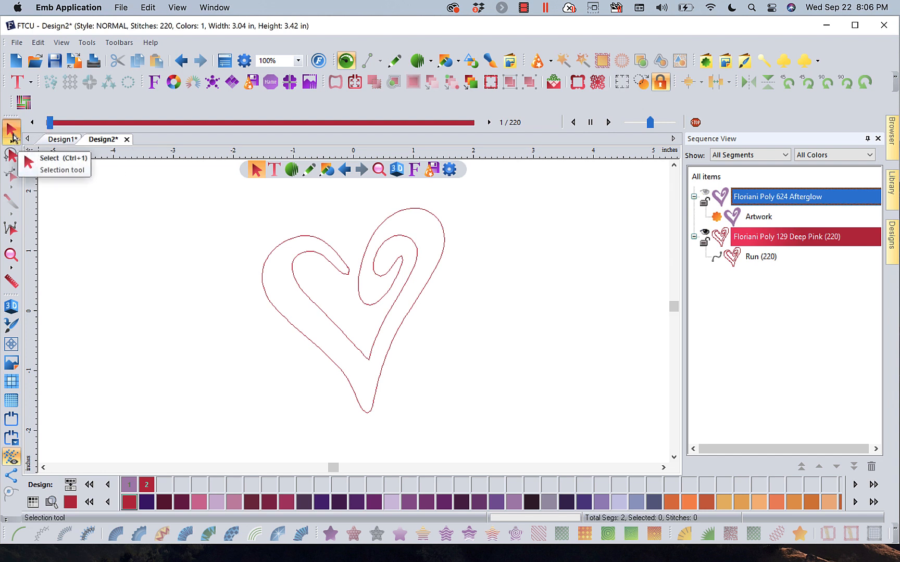
- Try to adjust the entry and exit points at the tip of the heart's run stitch and step through the stitching to its end
{"action": "left_click", "coordinate": [298, 239]}
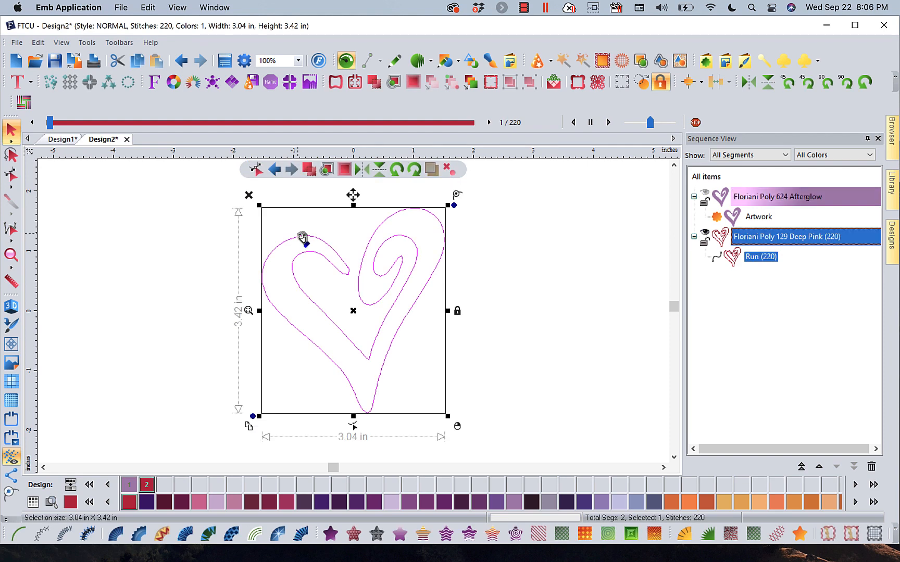
{"action": "left_click", "coordinate": [11, 178]}
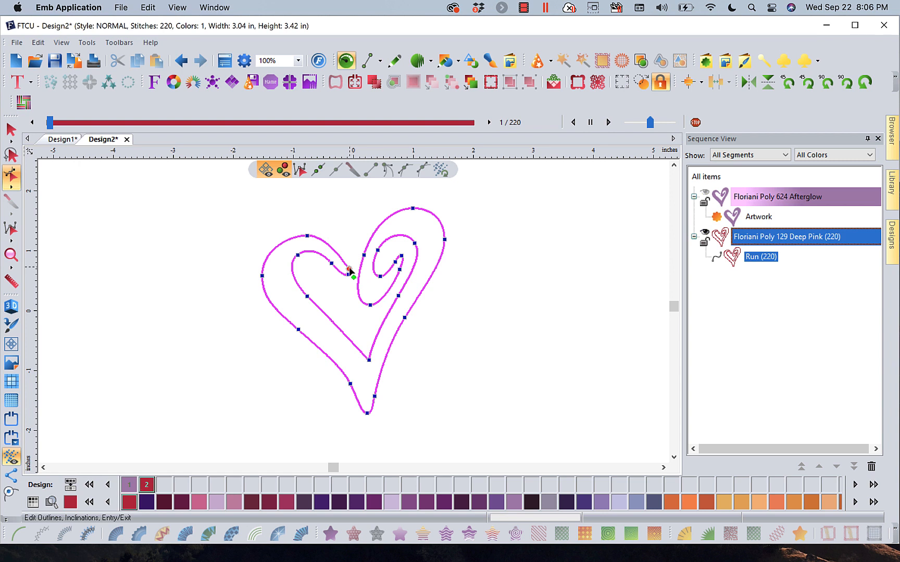
{"action": "mouse_move", "coordinate": [349, 268]}
{"action": "left_mouse_down"}
{"action": "mouse_move", "coordinate": [342, 264]}
{"action": "mouse_move", "coordinate": [349, 269]}
{"action": "left_mouse_up"}
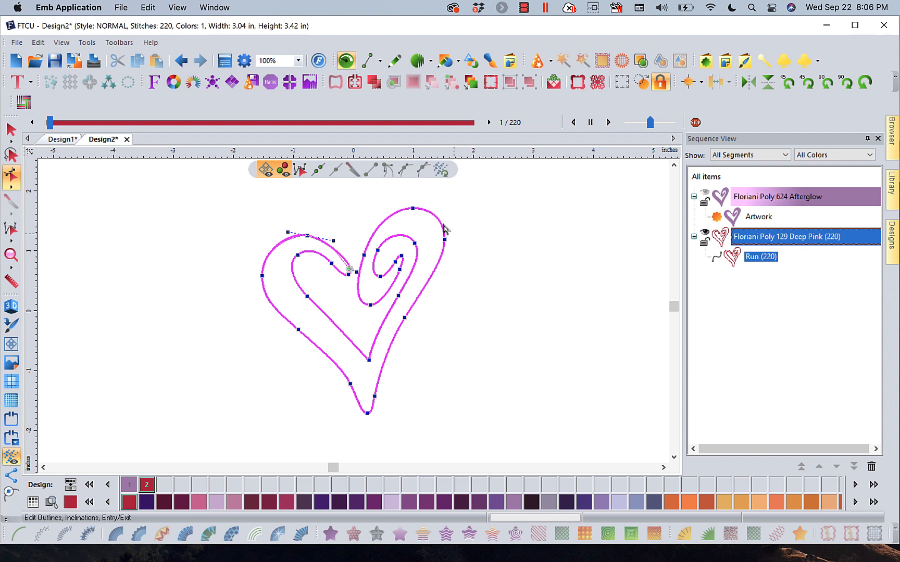
{"action": "left_click", "coordinate": [113, 223]}
{"action": "left_click", "coordinate": [11, 132]}
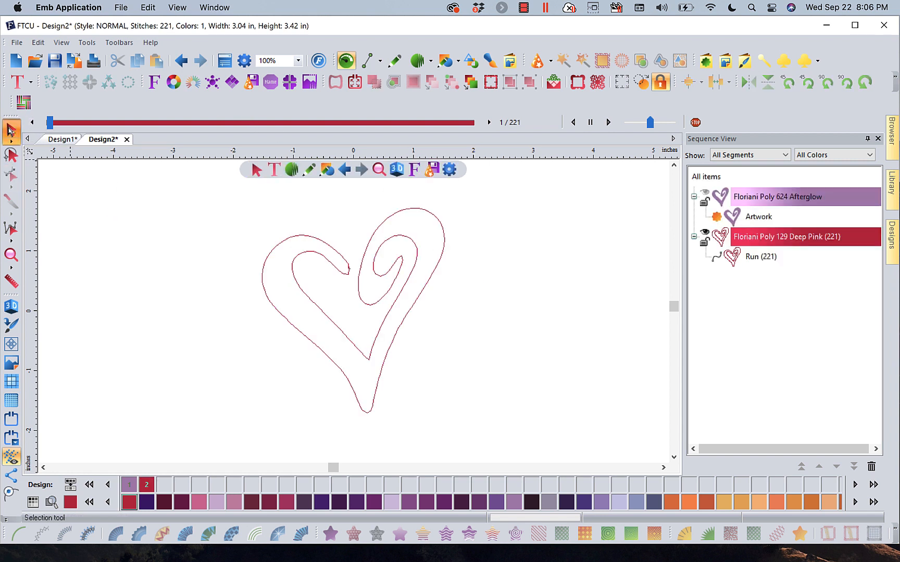
{"action": "left_click", "coordinate": [52, 124]}
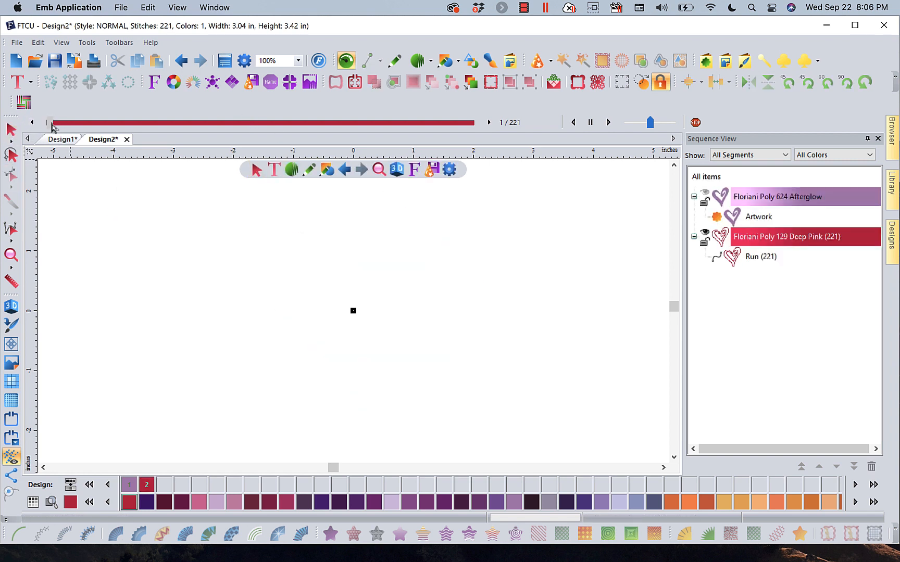
{"action": "mouse_move", "coordinate": [52, 125]}
{"action": "left_mouse_down"}
{"action": "mouse_move", "coordinate": [297, 124]}
{"action": "mouse_move", "coordinate": [381, 147]}
{"action": "mouse_move", "coordinate": [474, 141]}
{"action": "left_mouse_up"}
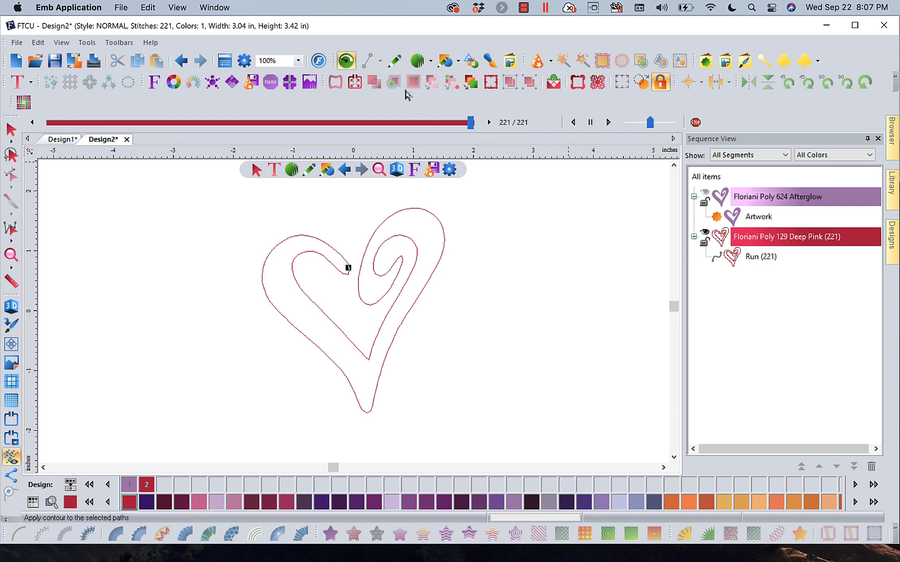
- Undo the point edit, the hiding of the artwork and the run stitch on the heart
{"action": "left_click", "coordinate": [394, 63]}
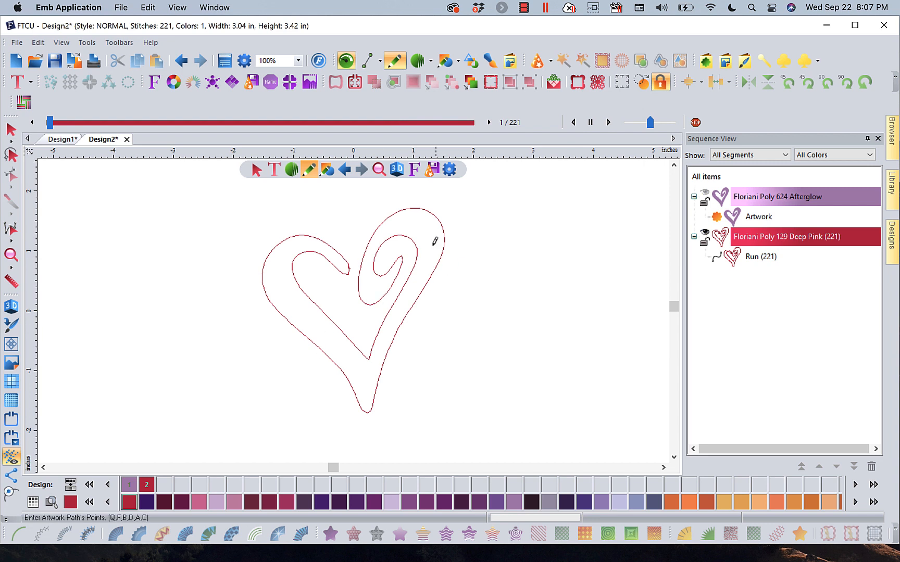
{"action": "left_click", "coordinate": [186, 63]}
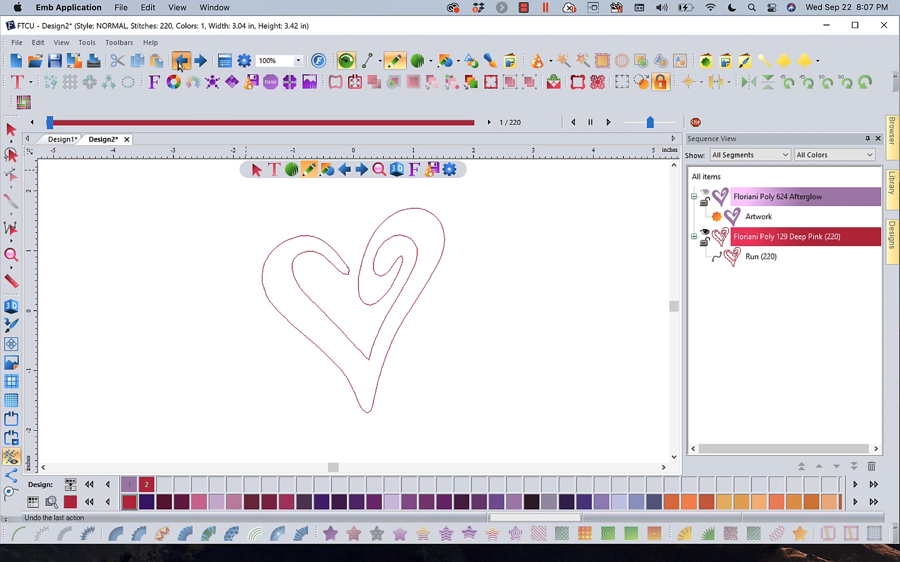
{"action": "left_click", "coordinate": [181, 63]}
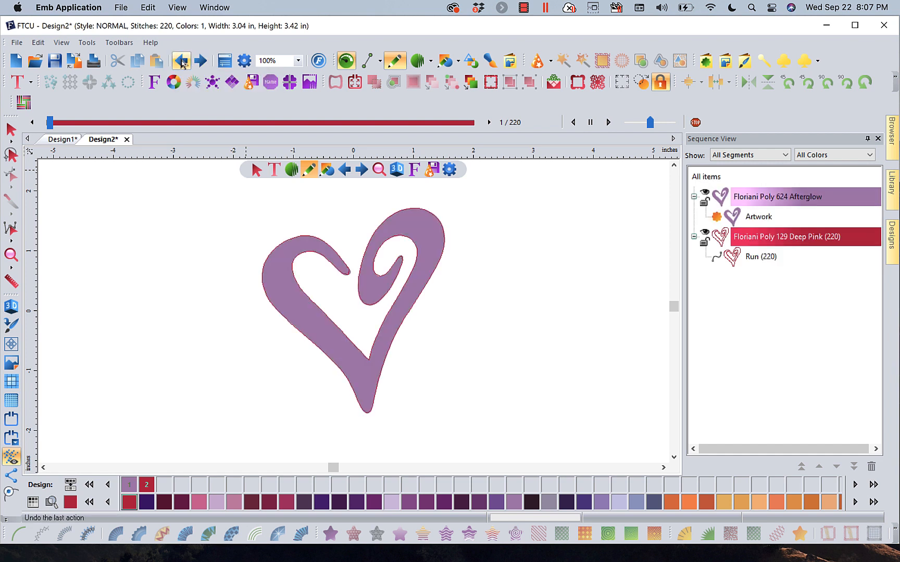
{"action": "left_click", "coordinate": [181, 63]}
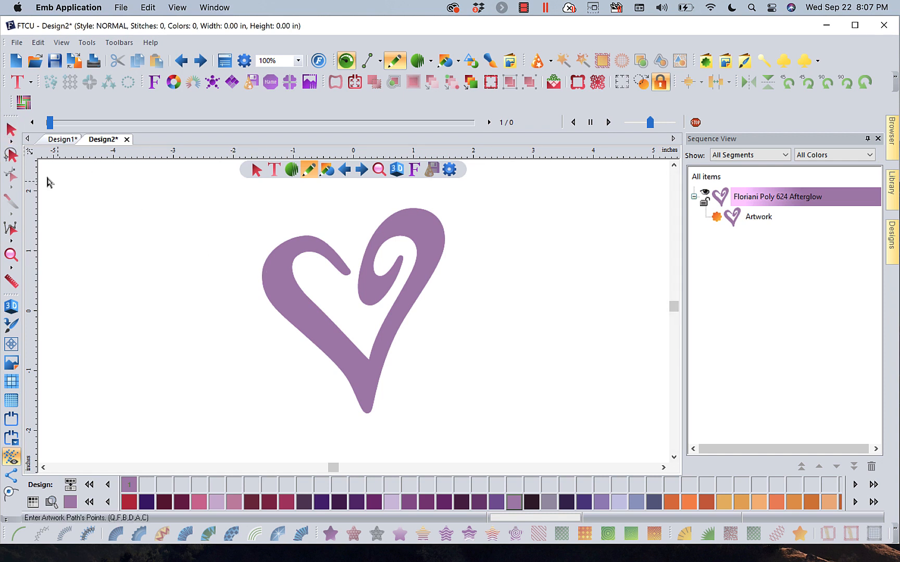
- Move the node at the top of the heart artwork's left lobe slightly upward
{"action": "left_click", "coordinate": [10, 129]}
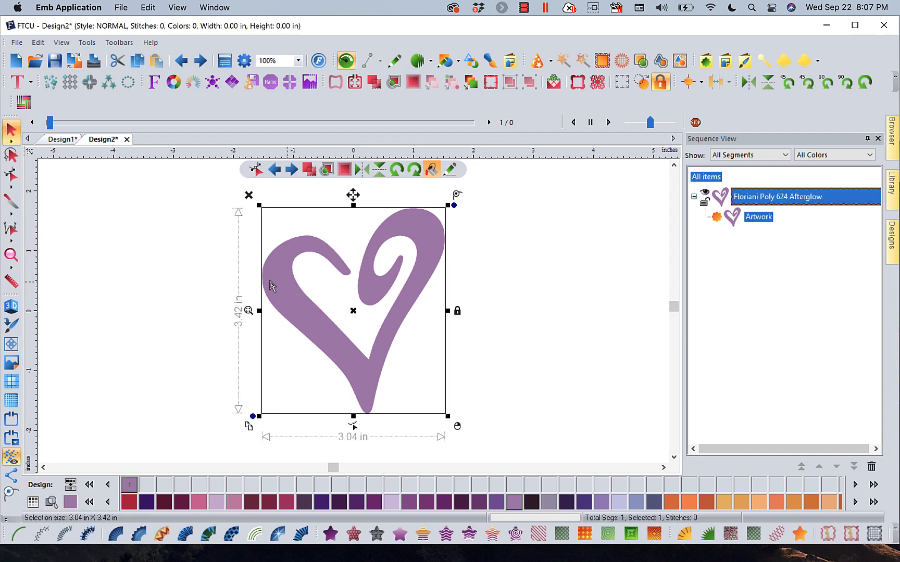
{"action": "left_click", "coordinate": [15, 180]}
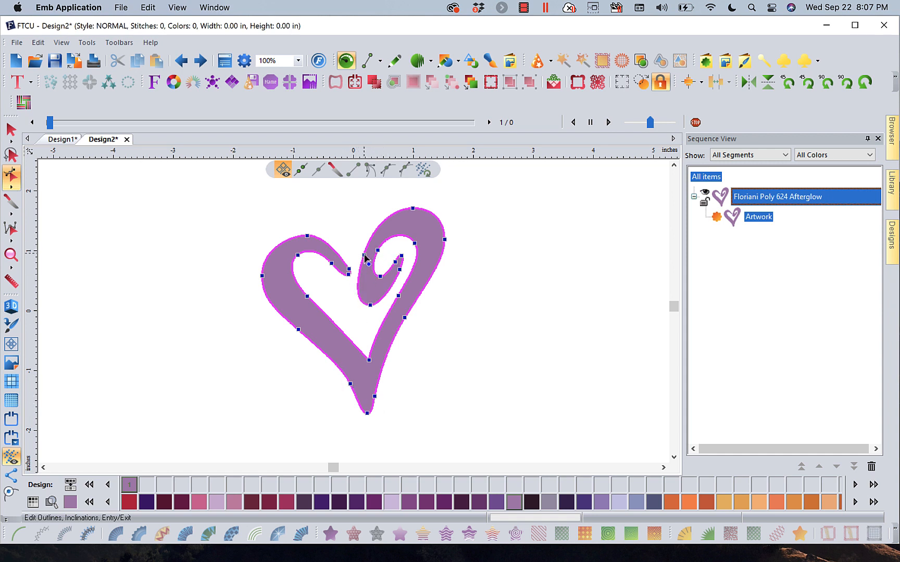
{"action": "left_click_drag", "start_coordinate": [307, 236], "coordinate": [308, 232]}
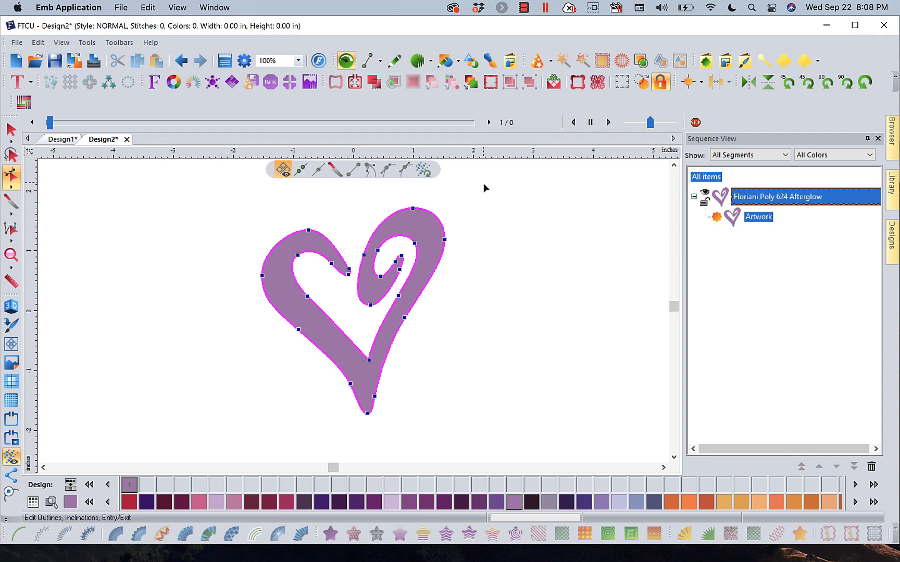
- Draw a looping artwork curve about 4.7 in wide and 3 in high from the heart's curled tip out to the left
{"action": "left_click", "coordinate": [395, 64]}
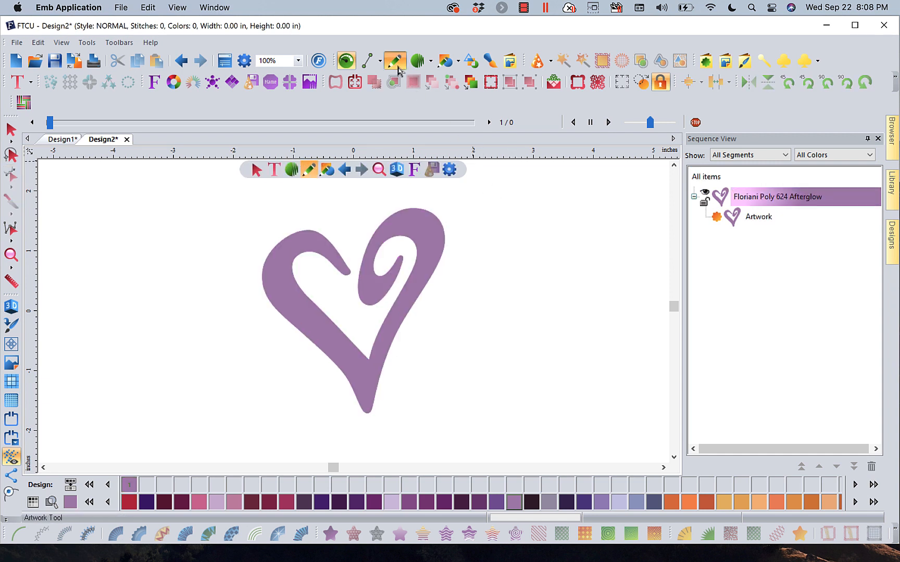
{"action": "left_click", "coordinate": [369, 61]}
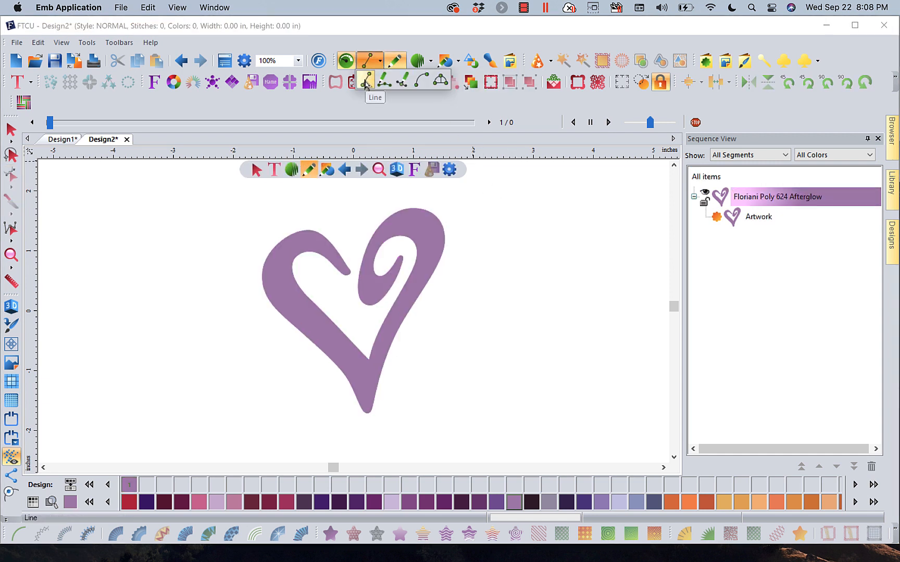
{"action": "left_click", "coordinate": [389, 87]}
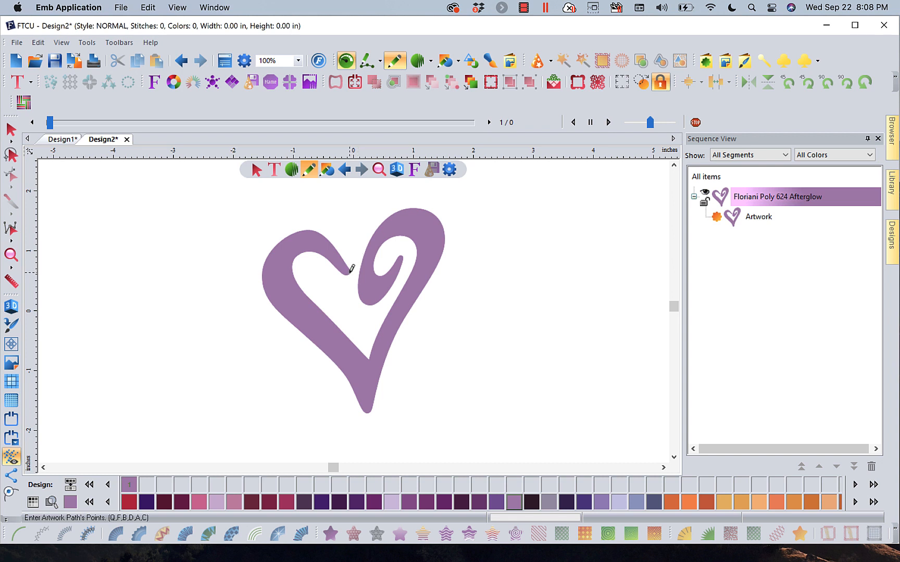
{"action": "mouse_move", "coordinate": [342, 220]}
{"action": "left_mouse_down"}
{"action": "mouse_move", "coordinate": [341, 240]}
{"action": "mouse_move", "coordinate": [366, 227]}
{"action": "mouse_move", "coordinate": [363, 207]}
{"action": "mouse_move", "coordinate": [334, 200]}
{"action": "mouse_move", "coordinate": [300, 210]}
{"action": "mouse_move", "coordinate": [246, 251]}
{"action": "mouse_move", "coordinate": [215, 241]}
{"action": "mouse_move", "coordinate": [220, 217]}
{"action": "mouse_move", "coordinate": [239, 226]}
{"action": "mouse_move", "coordinate": [254, 265]}
{"action": "mouse_move", "coordinate": [216, 314]}
{"action": "mouse_move", "coordinate": [162, 322]}
{"action": "mouse_move", "coordinate": [117, 260]}
{"action": "mouse_move", "coordinate": [90, 287]}
{"action": "mouse_move", "coordinate": [97, 318]}
{"action": "mouse_move", "coordinate": [130, 339]}
{"action": "mouse_move", "coordinate": [129, 369]}
{"action": "mouse_move", "coordinate": [101, 361]}
{"action": "mouse_move", "coordinate": [130, 335]}
{"action": "mouse_move", "coordinate": [168, 345]}
{"action": "mouse_move", "coordinate": [193, 335]}
{"action": "mouse_move", "coordinate": [195, 294]}
{"action": "mouse_move", "coordinate": [164, 248]}
{"action": "mouse_move", "coordinate": [169, 206]}
{"action": "mouse_move", "coordinate": [189, 231]}
{"action": "mouse_move", "coordinate": [131, 236]}
{"action": "mouse_move", "coordinate": [93, 203]}
{"action": "left_mouse_up"}
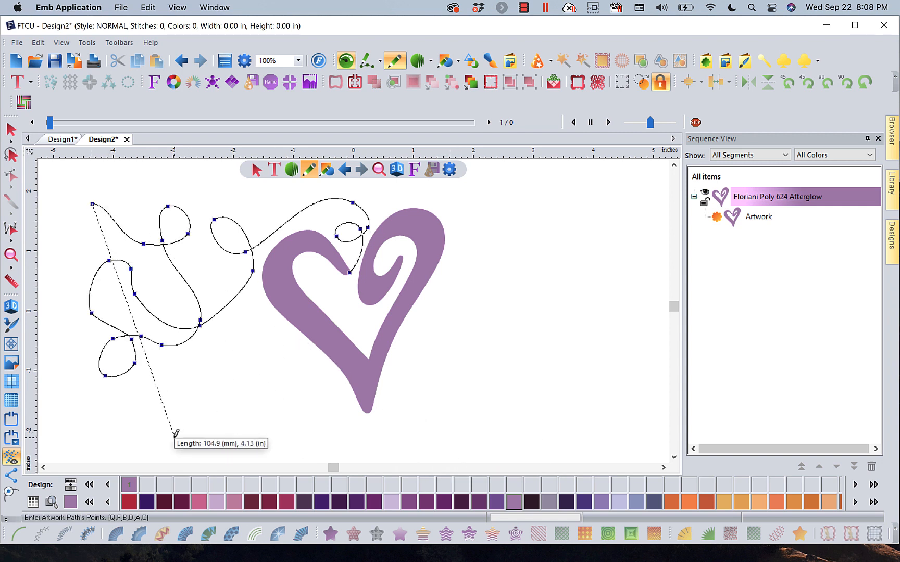
{"action": "key", "text": "Return"}
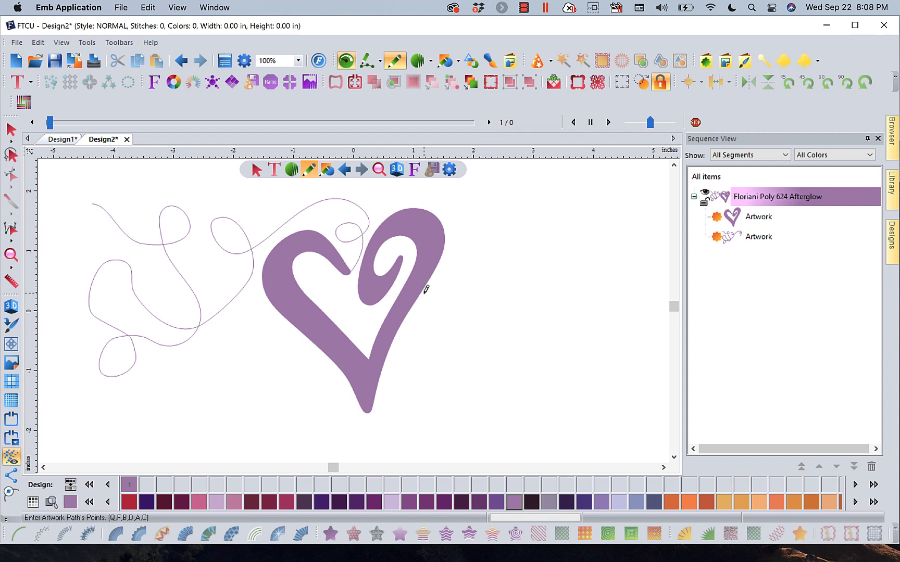
- Draw a second looping artwork curve about 4 in wide and 3.5 in high from the heart's curled tip out to the right
{"action": "left_click", "coordinate": [350, 270]}
{"action": "mouse_move", "coordinate": [367, 237]}
{"action": "left_mouse_down"}
{"action": "mouse_move", "coordinate": [377, 207]}
{"action": "mouse_move", "coordinate": [399, 194]}
{"action": "mouse_move", "coordinate": [428, 190]}
{"action": "mouse_move", "coordinate": [427, 200]}
{"action": "mouse_move", "coordinate": [418, 185]}
{"action": "mouse_move", "coordinate": [442, 181]}
{"action": "mouse_move", "coordinate": [470, 209]}
{"action": "mouse_move", "coordinate": [450, 241]}
{"action": "mouse_move", "coordinate": [468, 275]}
{"action": "mouse_move", "coordinate": [507, 256]}
{"action": "mouse_move", "coordinate": [487, 240]}
{"action": "mouse_move", "coordinate": [458, 271]}
{"action": "mouse_move", "coordinate": [482, 307]}
{"action": "mouse_move", "coordinate": [538, 333]}
{"action": "mouse_move", "coordinate": [509, 375]}
{"action": "mouse_move", "coordinate": [488, 345]}
{"action": "mouse_move", "coordinate": [531, 324]}
{"action": "mouse_move", "coordinate": [579, 337]}
{"action": "mouse_move", "coordinate": [590, 304]}
{"action": "mouse_move", "coordinate": [557, 292]}
{"action": "mouse_move", "coordinate": [485, 315]}
{"action": "mouse_move", "coordinate": [416, 387]}
{"action": "mouse_move", "coordinate": [411, 367]}
{"action": "mouse_move", "coordinate": [457, 371]}
{"action": "mouse_move", "coordinate": [481, 386]}
{"action": "left_mouse_up"}
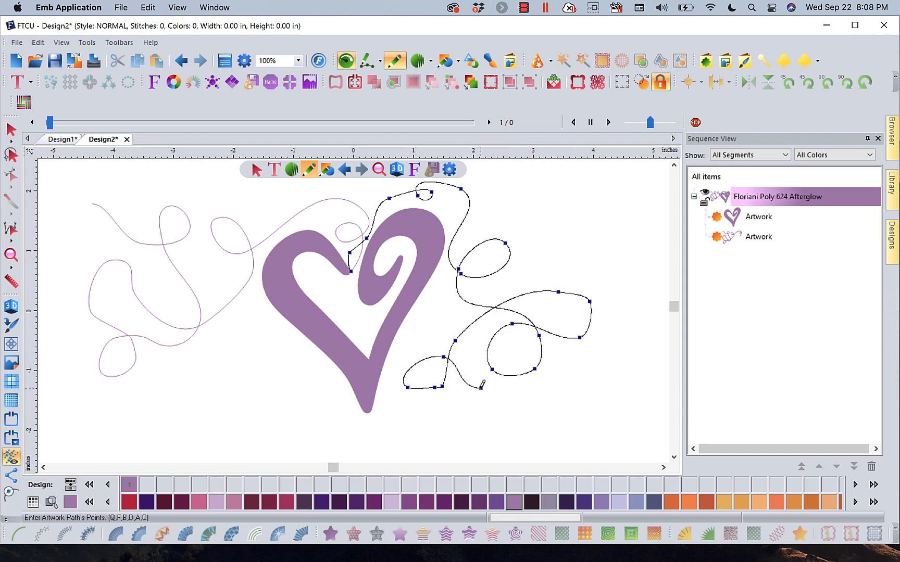
{"action": "key", "text": "Return"}
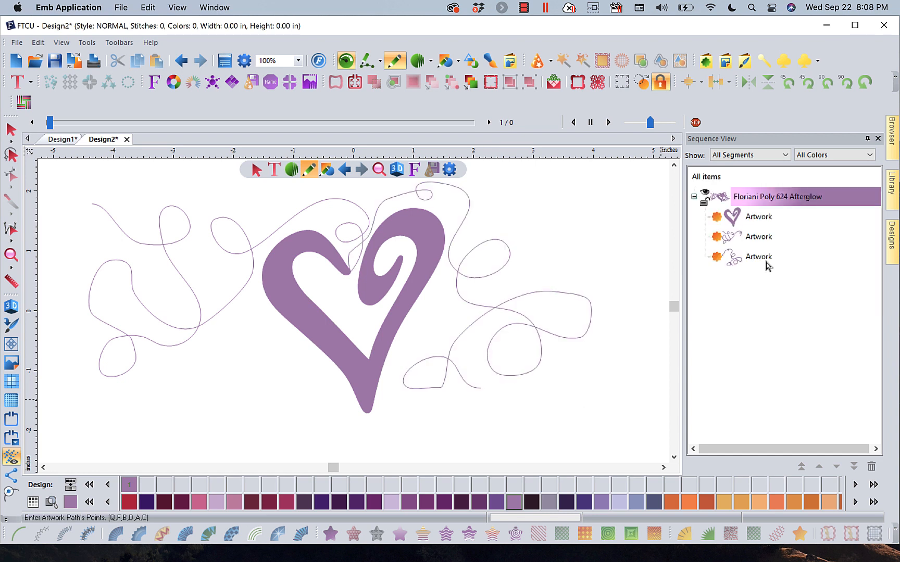
- Move the left looping artwork to the start of the sequence, ahead of the heart, and deselect it
{"action": "left_click", "coordinate": [757, 237]}
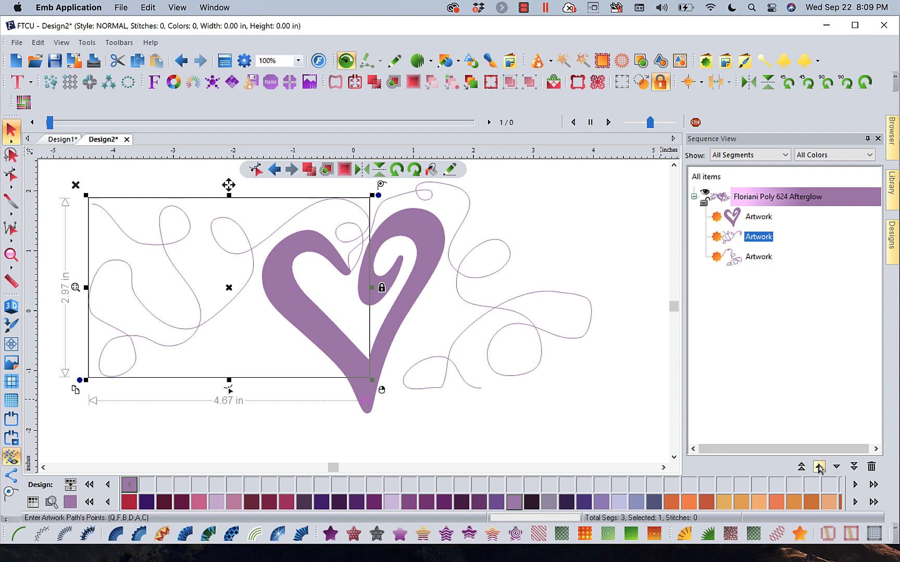
{"action": "left_click", "coordinate": [801, 467]}
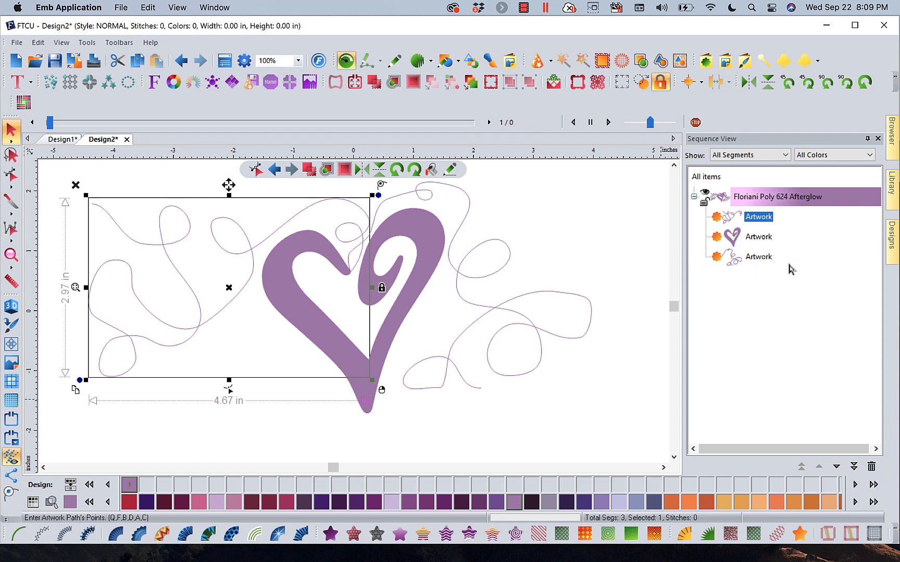
{"action": "left_click", "coordinate": [586, 227]}
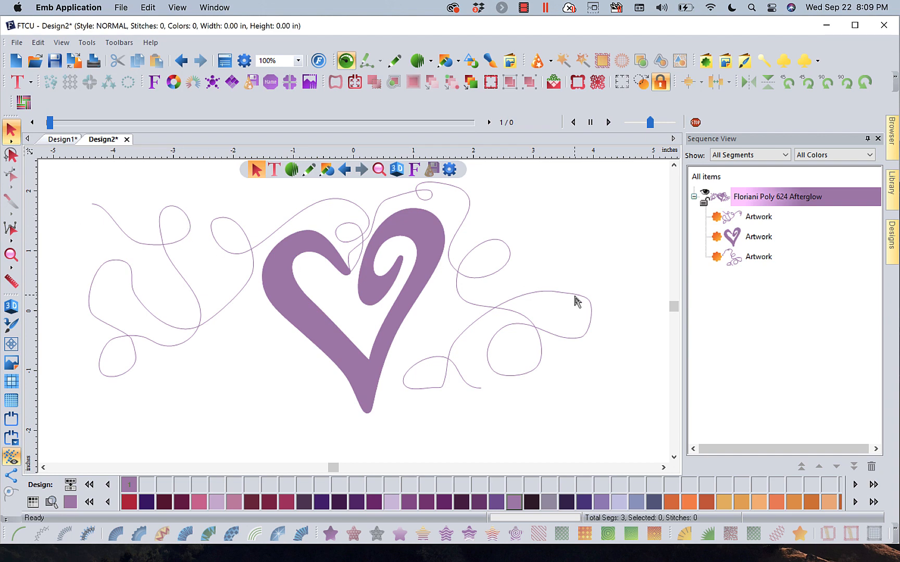
- Apply run stitches to the left curve, the heart and the right curve, in that order
{"action": "left_click", "coordinate": [734, 214]}
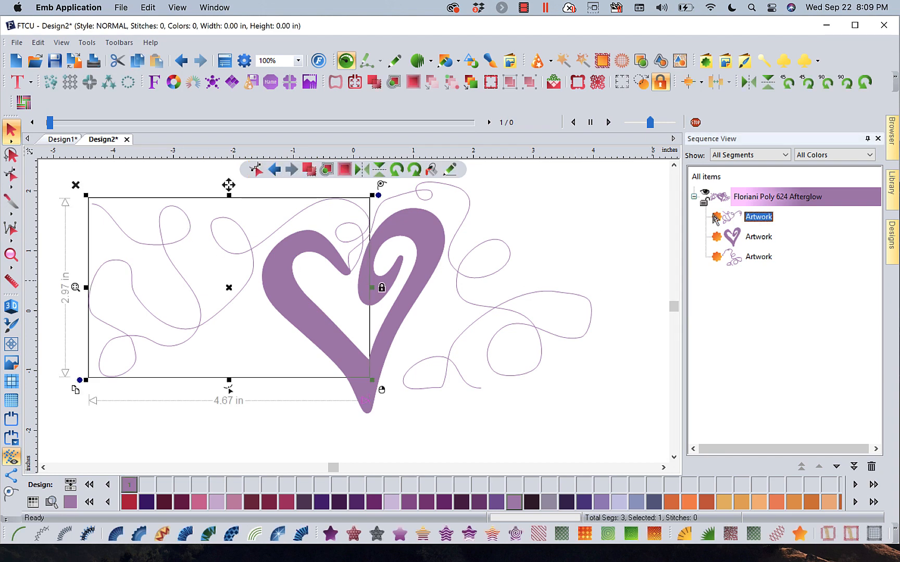
{"action": "left_click", "coordinate": [20, 531]}
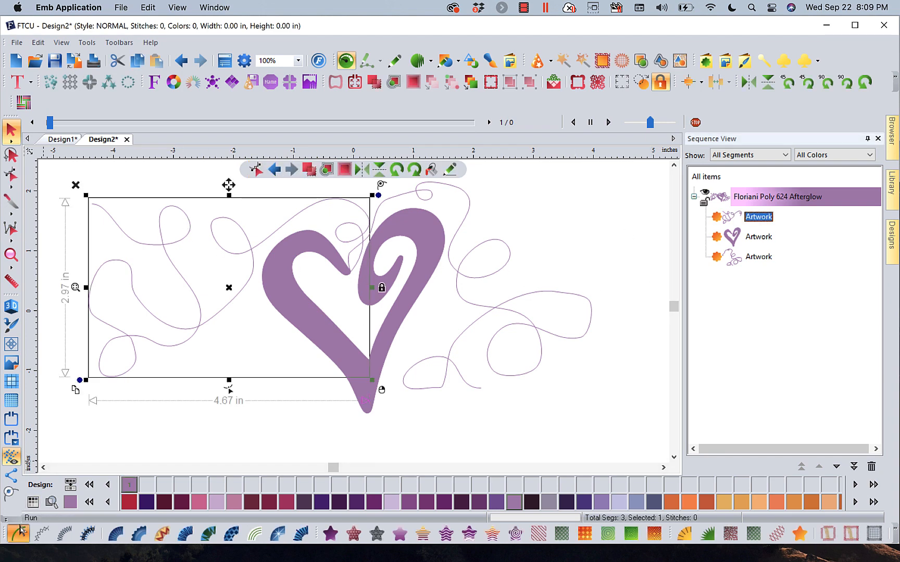
{"action": "left_click", "coordinate": [311, 328]}
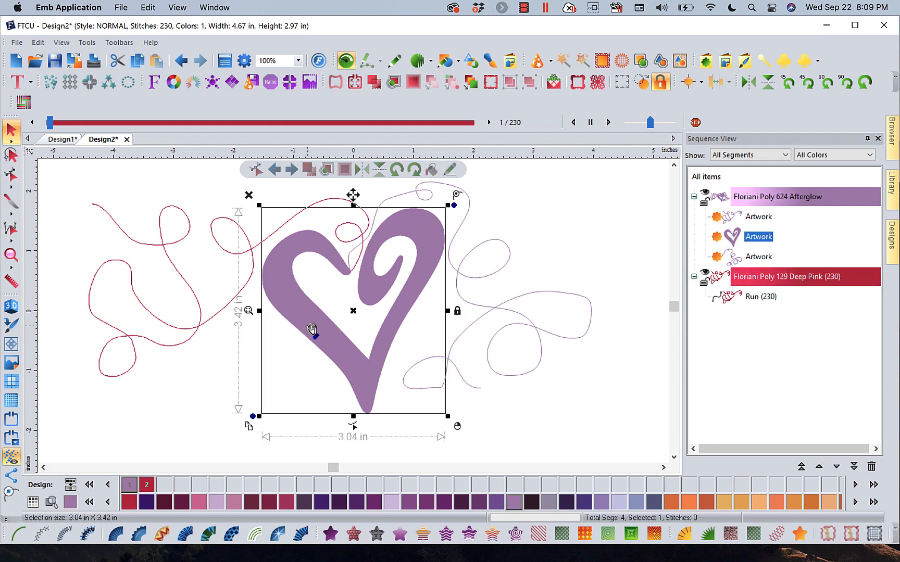
{"action": "left_click", "coordinate": [20, 531]}
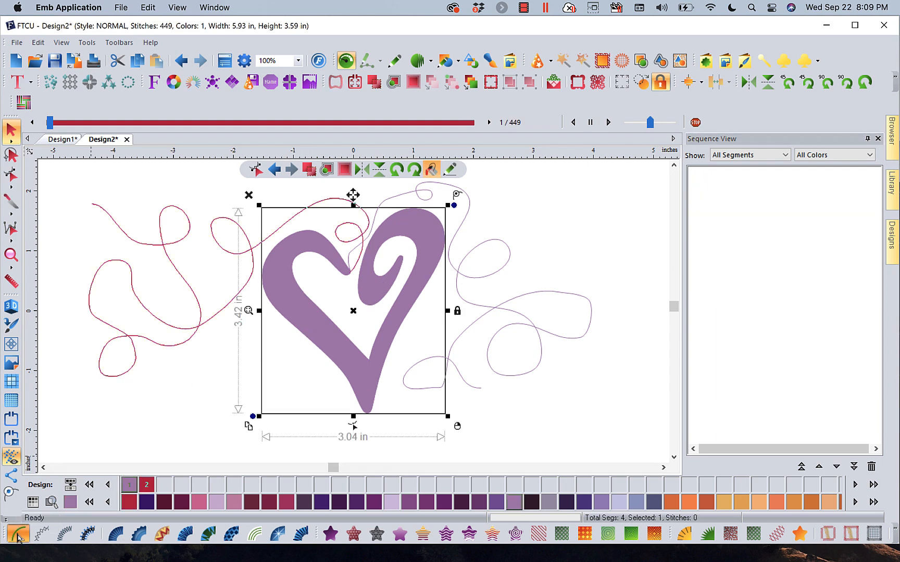
{"action": "left_click", "coordinate": [547, 336]}
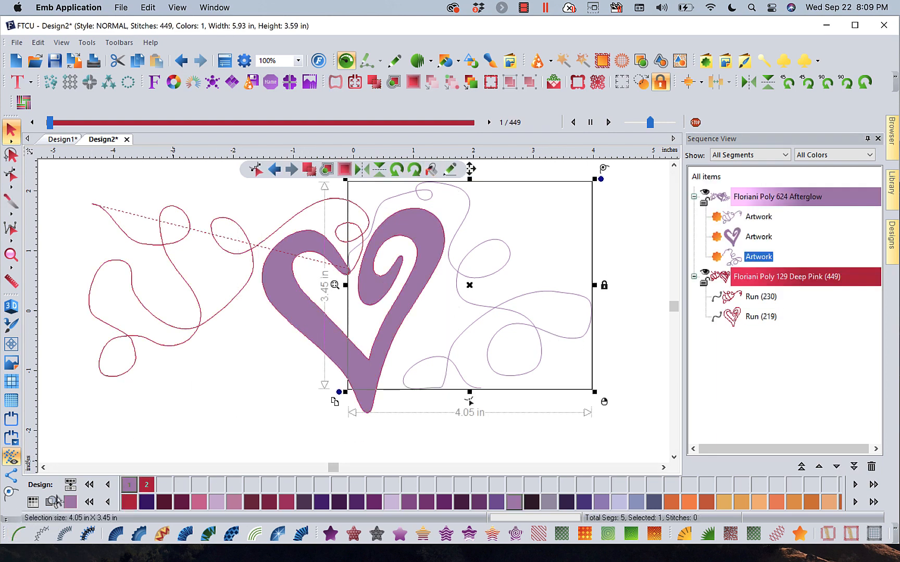
{"action": "left_click", "coordinate": [19, 531]}
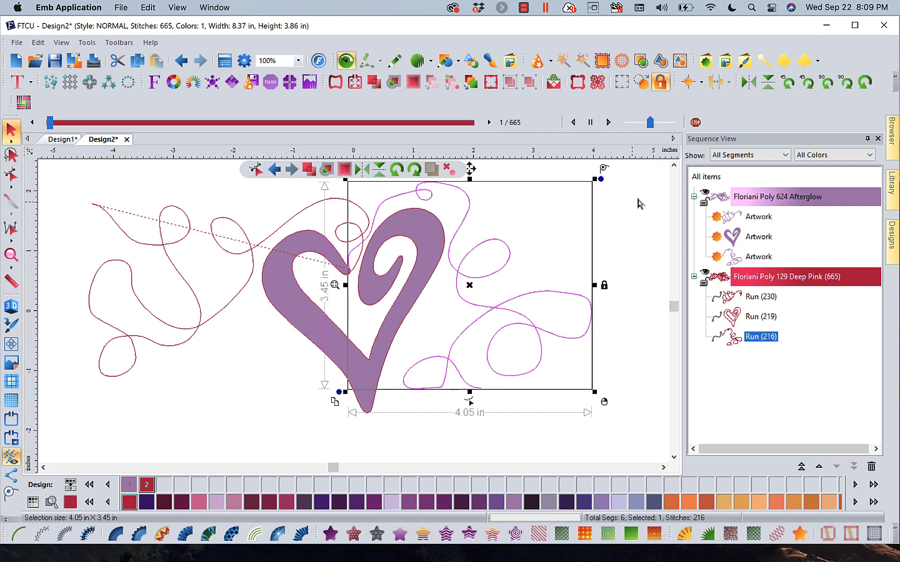
- Hide the Floriani Poly 624 Afterglow artwork and step through the whole design's stitching to its end
{"action": "left_click", "coordinate": [704, 195]}
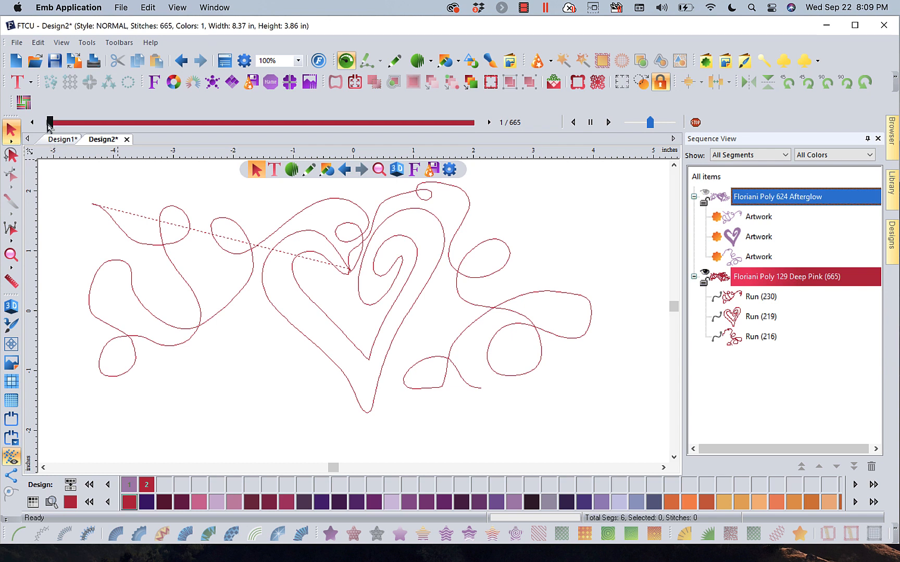
{"action": "mouse_move", "coordinate": [49, 125]}
{"action": "left_mouse_down"}
{"action": "mouse_move", "coordinate": [227, 126]}
{"action": "mouse_move", "coordinate": [266, 154]}
{"action": "mouse_move", "coordinate": [396, 195]}
{"action": "mouse_move", "coordinate": [569, 280]}
{"action": "left_mouse_up"}
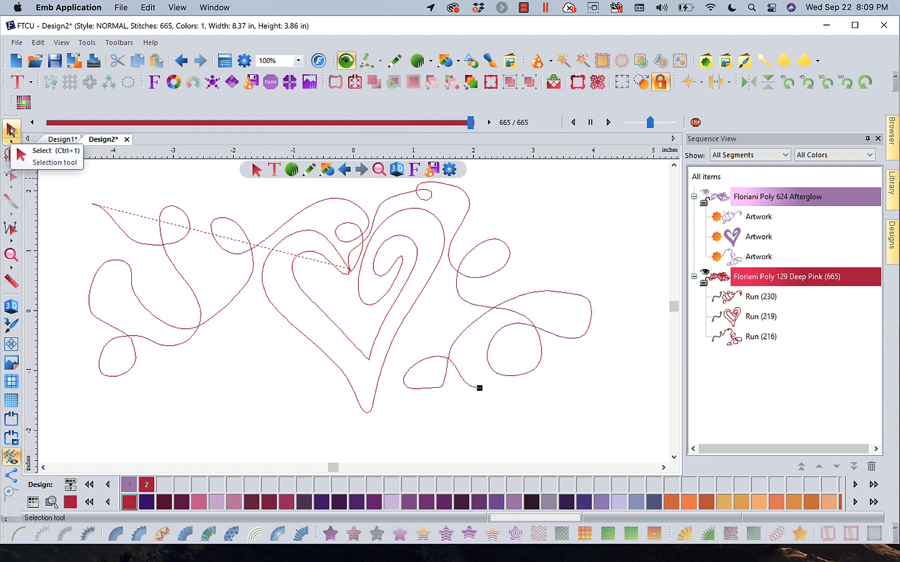
{"action": "left_click", "coordinate": [11, 130]}
- Set the left curve's run stitch to enter at its outer upper end and exit at the heart's notch
{"action": "left_click", "coordinate": [147, 251]}
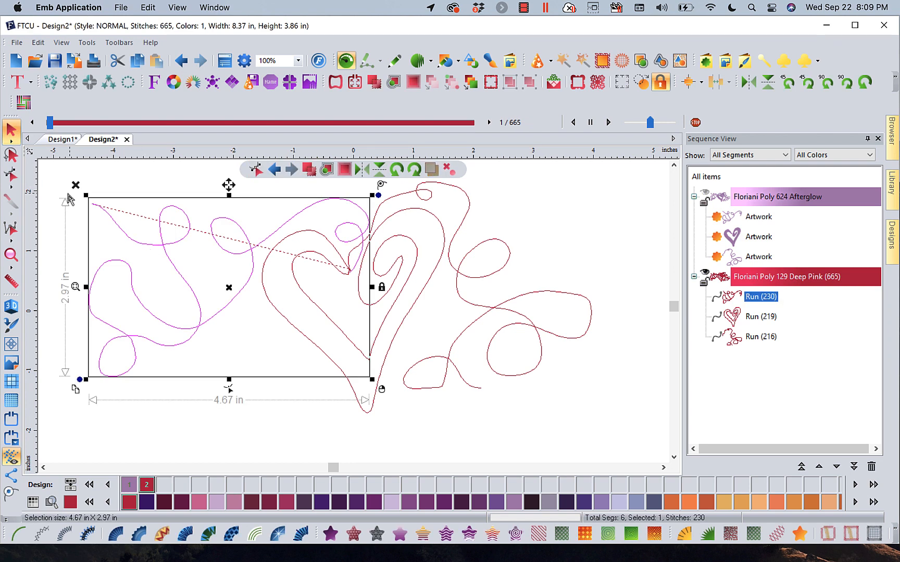
{"action": "left_click", "coordinate": [10, 175]}
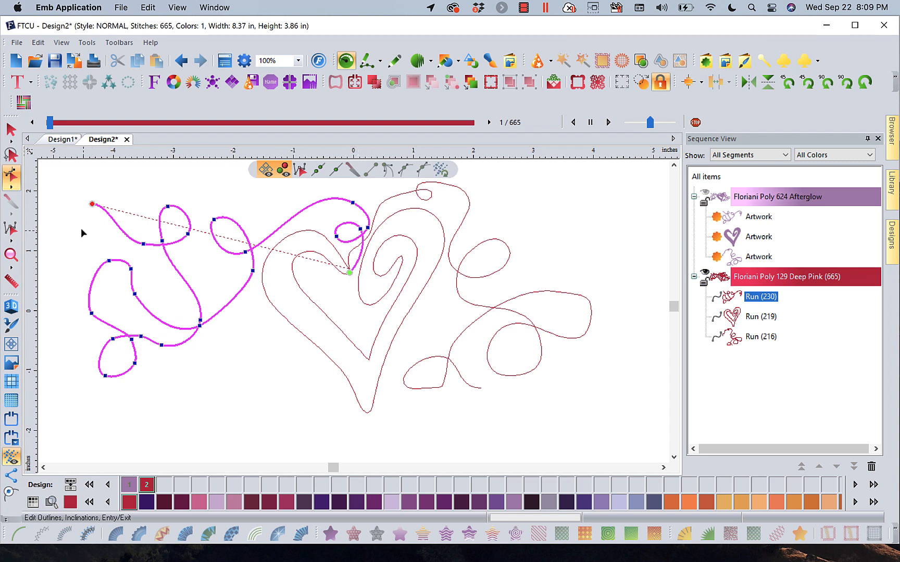
{"action": "mouse_move", "coordinate": [92, 204]}
{"action": "left_mouse_down"}
{"action": "mouse_move", "coordinate": [134, 240]}
{"action": "mouse_move", "coordinate": [251, 282]}
{"action": "left_mouse_up"}
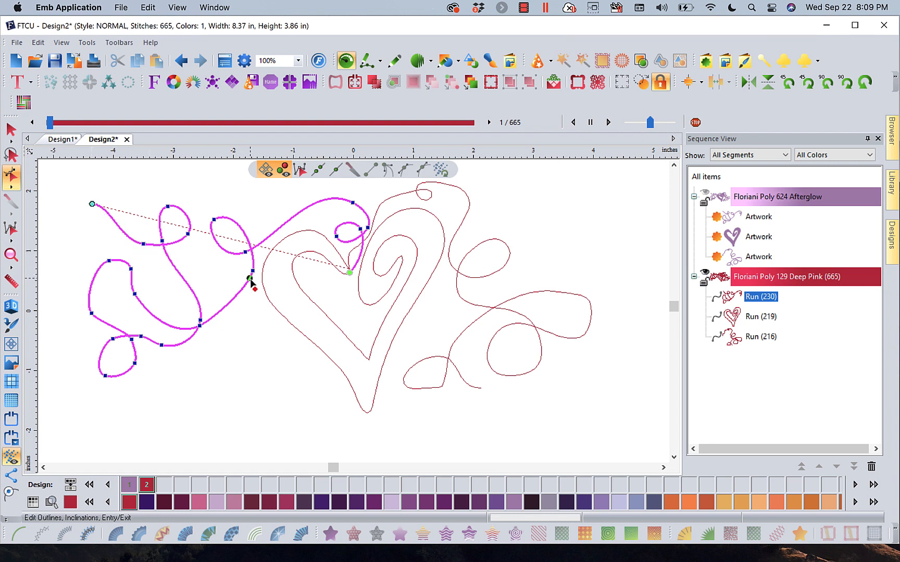
{"action": "left_click", "coordinate": [351, 271]}
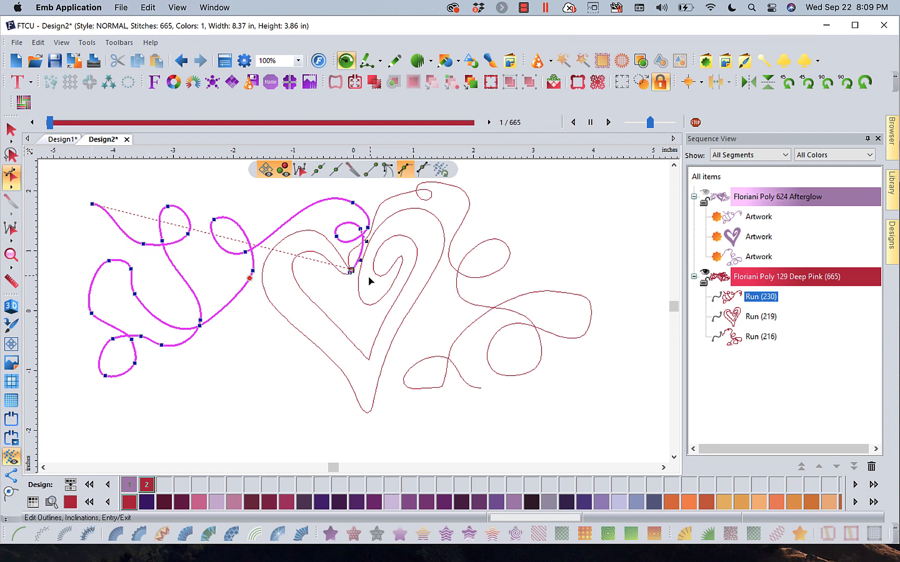
{"action": "left_click", "coordinate": [352, 270]}
{"action": "left_click_drag", "start_coordinate": [352, 274], "coordinate": [352, 227]}
{"action": "left_click_drag", "start_coordinate": [128, 208], "coordinate": [90, 199]}
{"action": "mouse_move", "coordinate": [249, 278]}
{"action": "left_mouse_down"}
{"action": "mouse_move", "coordinate": [238, 225]}
{"action": "mouse_move", "coordinate": [221, 256]}
{"action": "mouse_move", "coordinate": [305, 209]}
{"action": "mouse_move", "coordinate": [371, 230]}
{"action": "mouse_move", "coordinate": [353, 280]}
{"action": "left_mouse_up"}
- Move the heart run's exit point closer to its entry point in the upper notch
{"action": "left_click", "coordinate": [365, 412]}
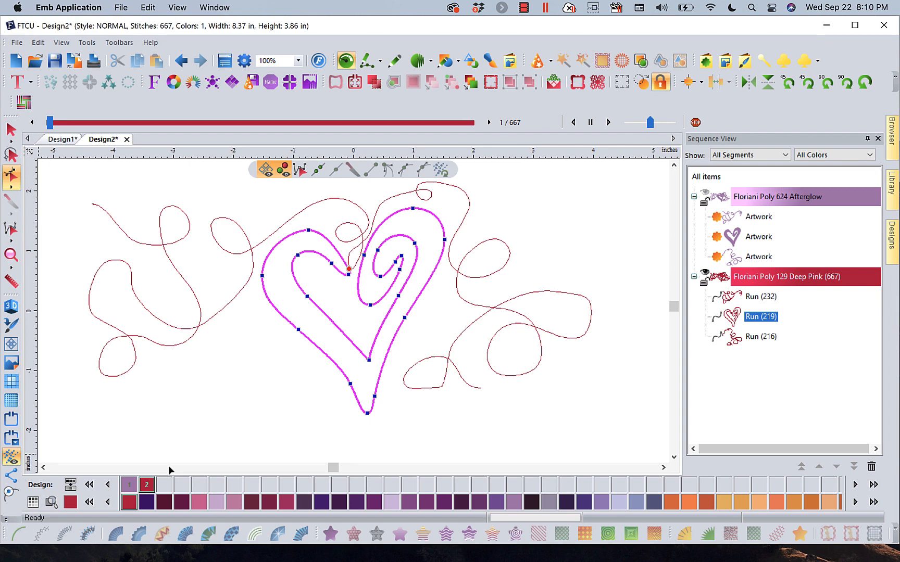
{"action": "left_click", "coordinate": [11, 133]}
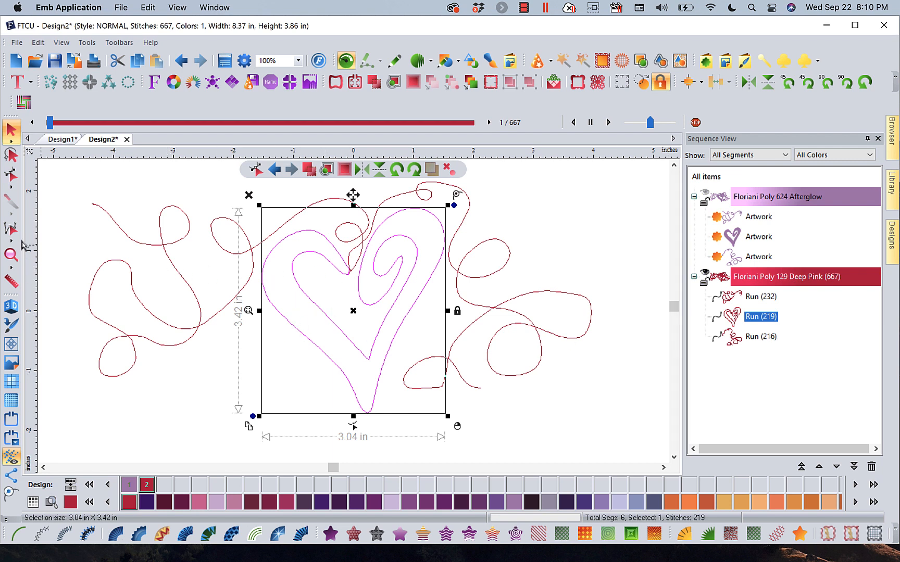
{"action": "left_click", "coordinate": [11, 255]}
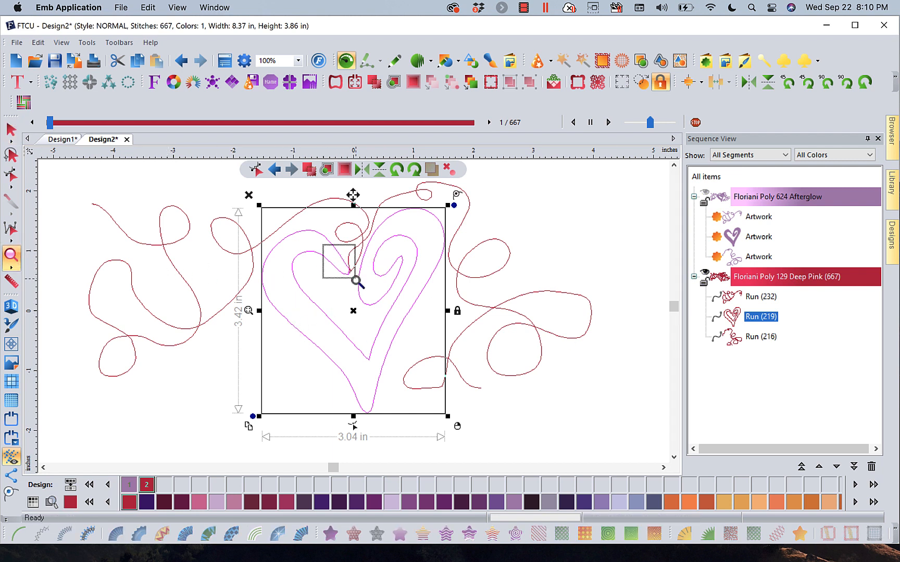
{"action": "left_click_drag", "start_coordinate": [356, 282], "coordinate": [363, 293]}
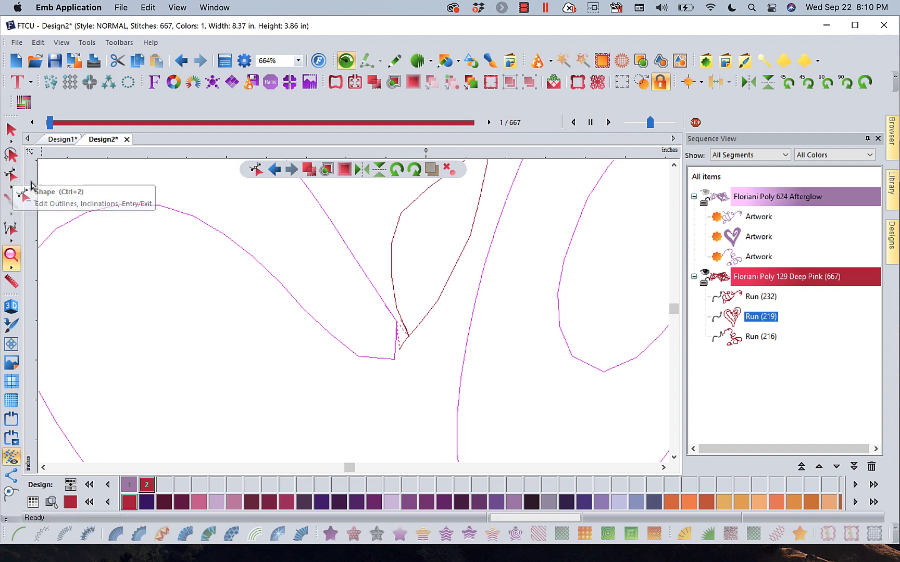
{"action": "left_click", "coordinate": [13, 177]}
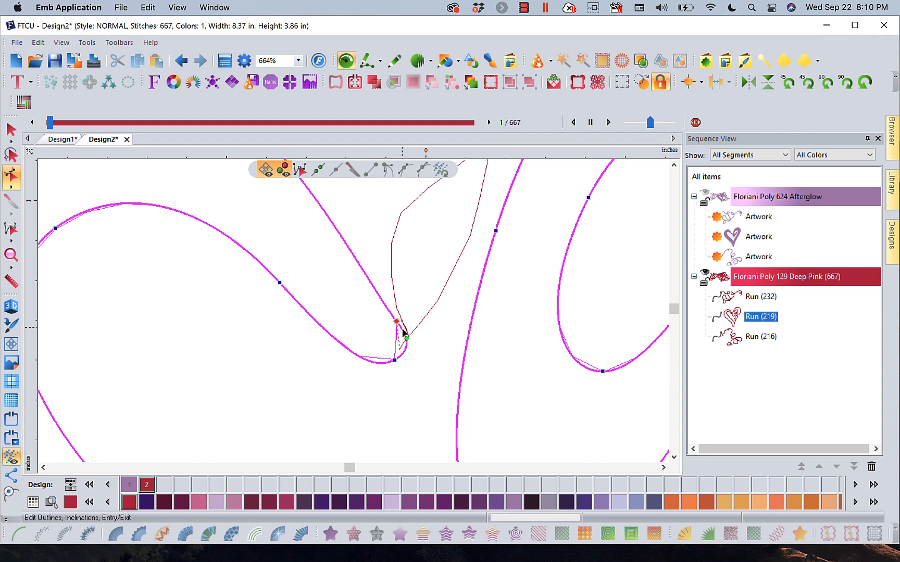
{"action": "mouse_move", "coordinate": [396, 322]}
{"action": "left_mouse_down"}
{"action": "mouse_move", "coordinate": [409, 336]}
{"action": "mouse_move", "coordinate": [403, 329]}
{"action": "left_mouse_up"}
- Shift the right curve's entry point slightly up its line toward the heart's exit point
{"action": "left_click", "coordinate": [392, 276]}
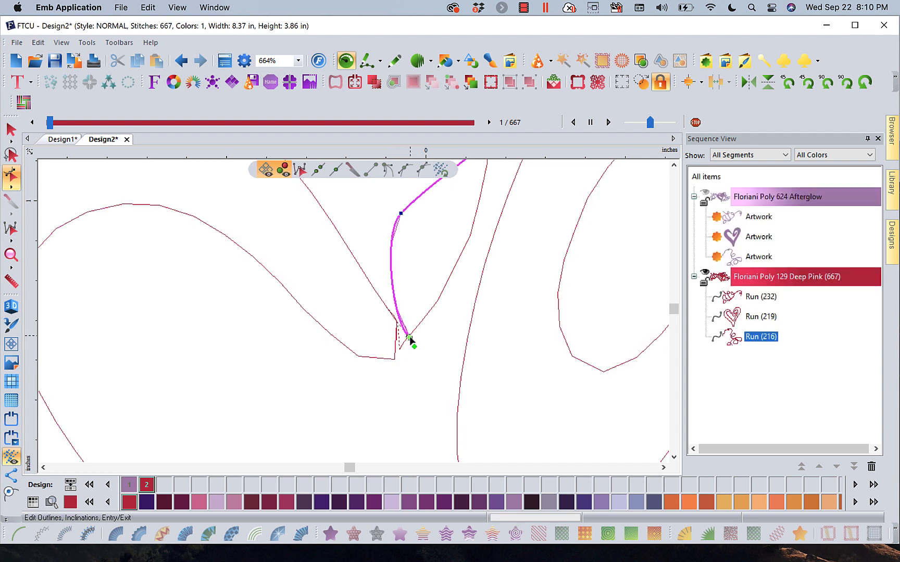
{"action": "left_click_drag", "start_coordinate": [410, 339], "coordinate": [401, 327]}
{"action": "scroll", "coordinate": [409, 342], "scroll_direction": "down", "scroll_amount": 3}
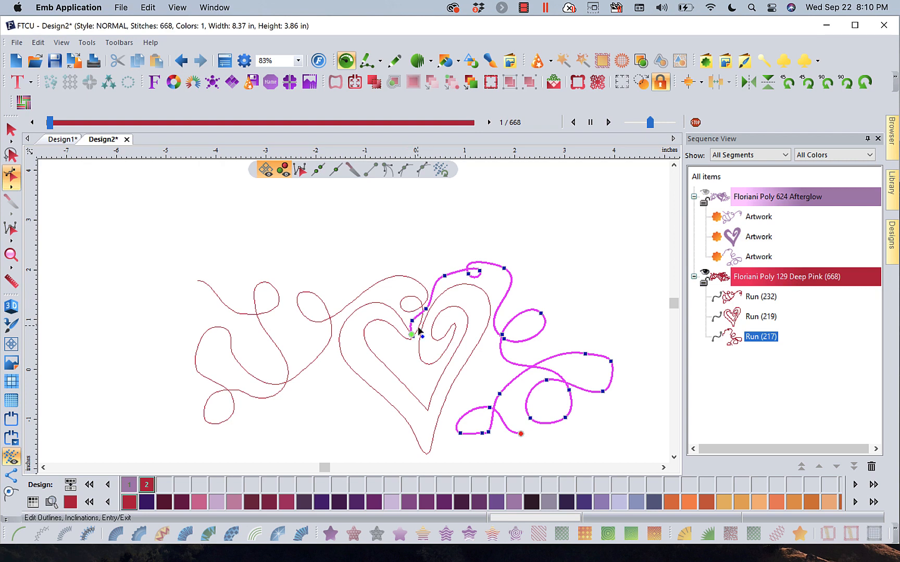
- Move the heart run's exit point to the bottom of the notch, next to the left curve's inner end
{"action": "left_click", "coordinate": [418, 328]}
{"action": "left_click", "coordinate": [342, 312]}
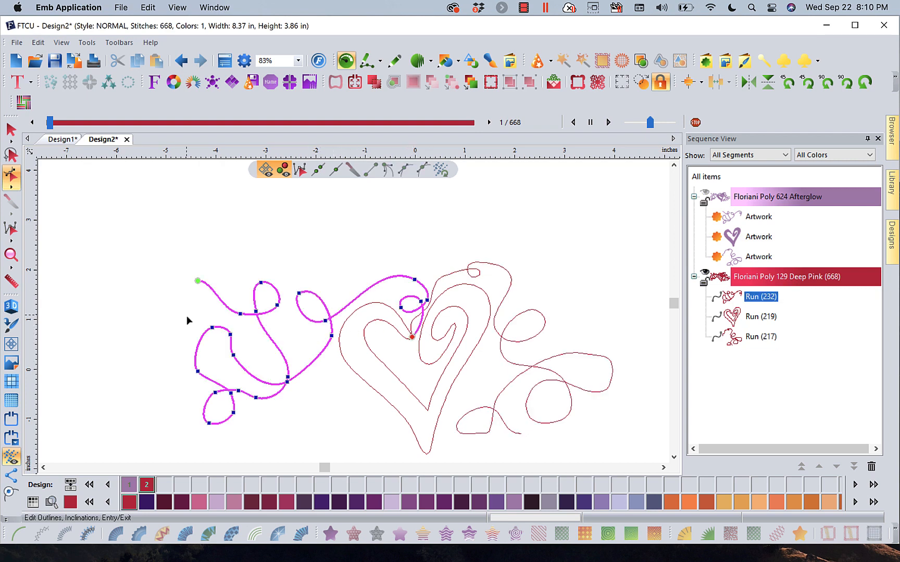
{"action": "left_click", "coordinate": [11, 255]}
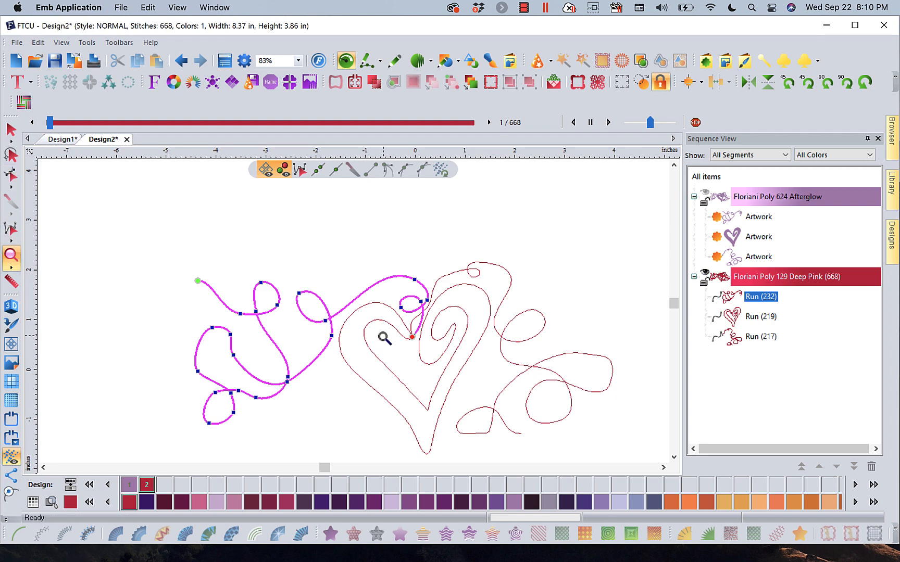
{"action": "left_click_drag", "start_coordinate": [386, 312], "coordinate": [441, 367]}
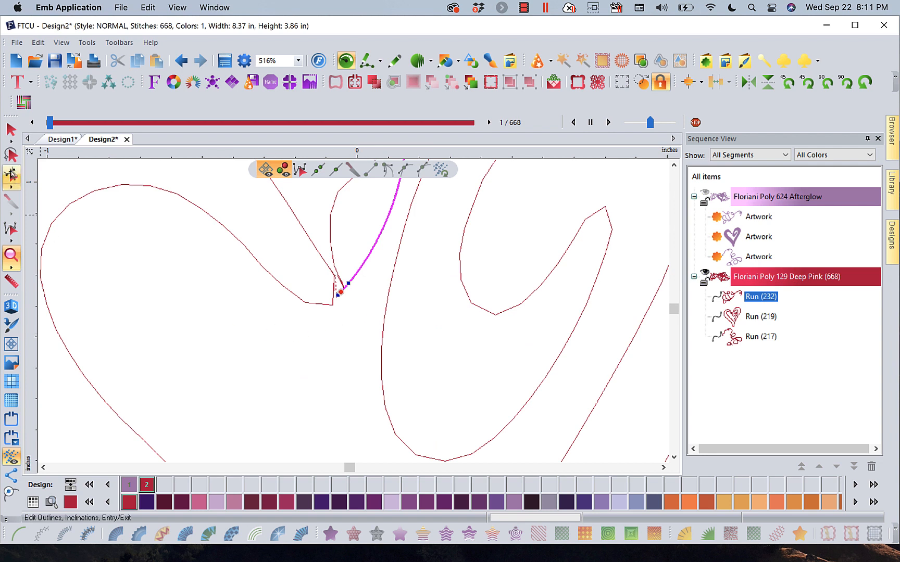
{"action": "left_click", "coordinate": [15, 126]}
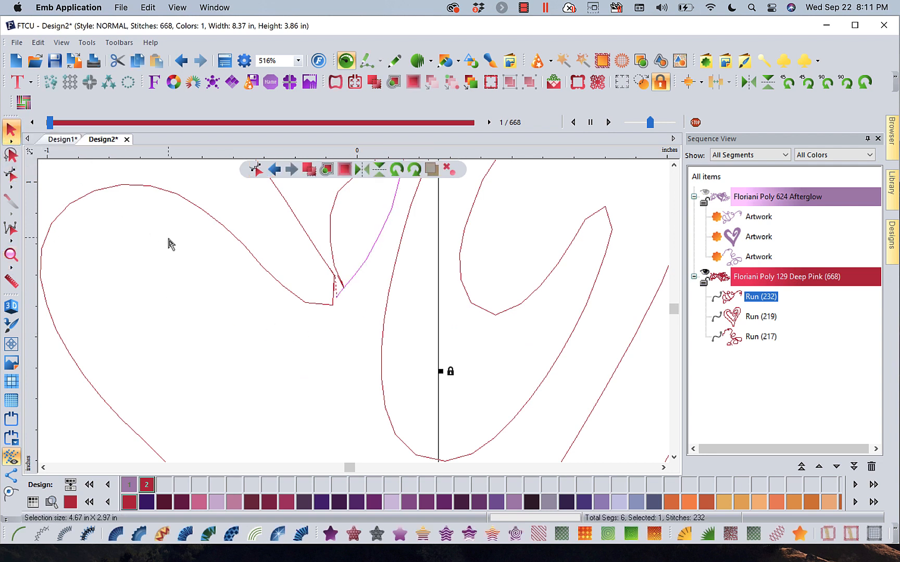
{"action": "left_click", "coordinate": [284, 286], "text": "shift"}
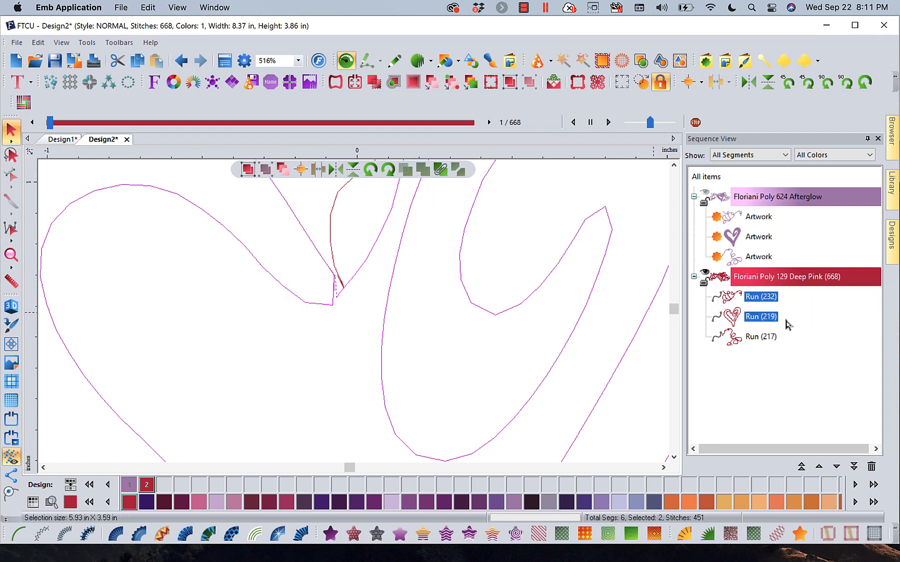
{"action": "left_click", "coordinate": [765, 318]}
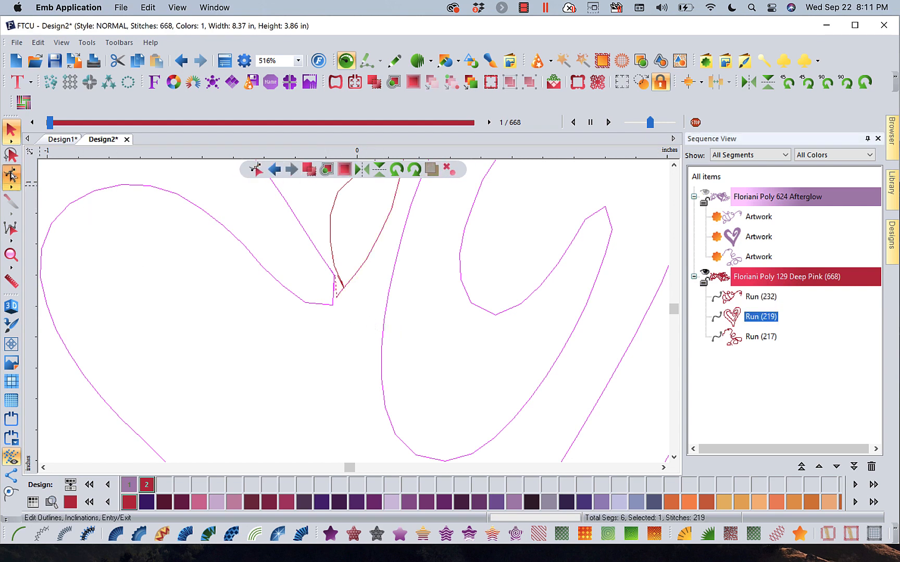
{"action": "left_click", "coordinate": [11, 176]}
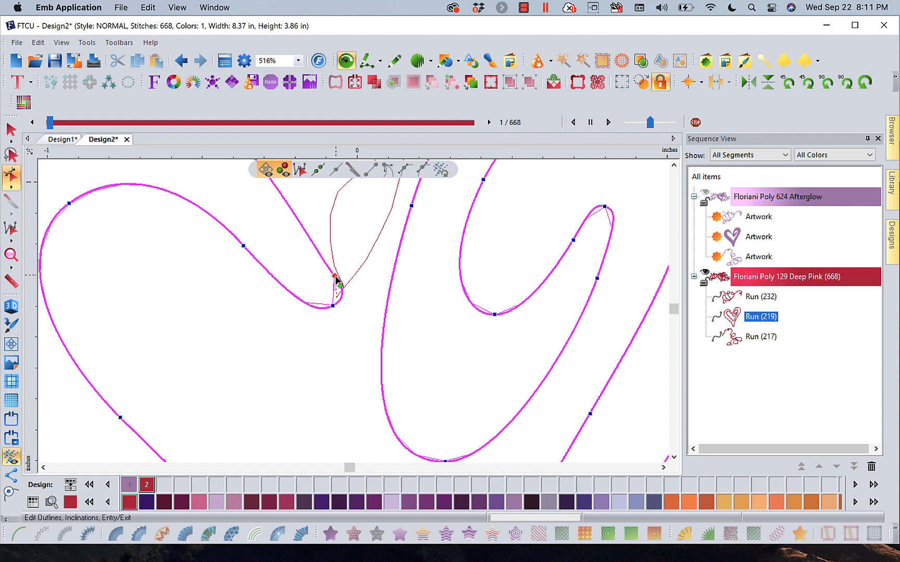
{"action": "left_click_drag", "start_coordinate": [331, 281], "coordinate": [339, 307]}
- Place the right curve's entry point at its lower tip and the left curve's exit point at its inner tip
{"action": "left_click", "coordinate": [332, 235]}
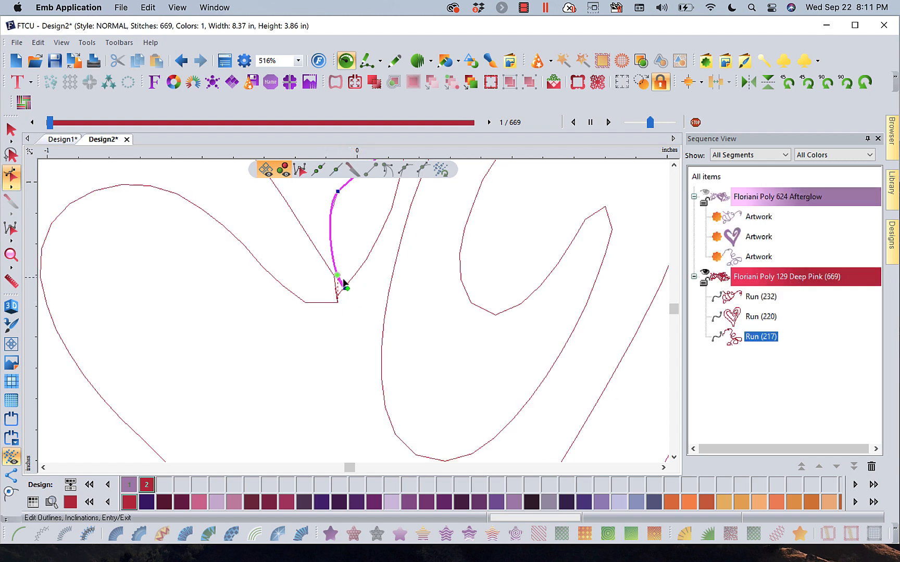
{"action": "left_click_drag", "start_coordinate": [337, 277], "coordinate": [344, 290]}
{"action": "left_click", "coordinate": [356, 276]}
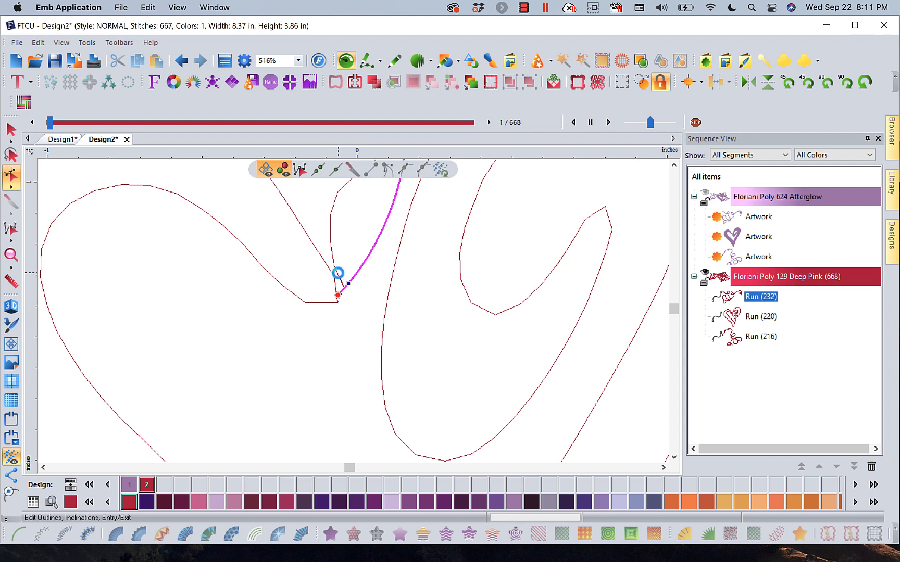
- Move the right curve's starting node to the left curve's exit point and place its entry point on that node
{"action": "left_click", "coordinate": [345, 282]}
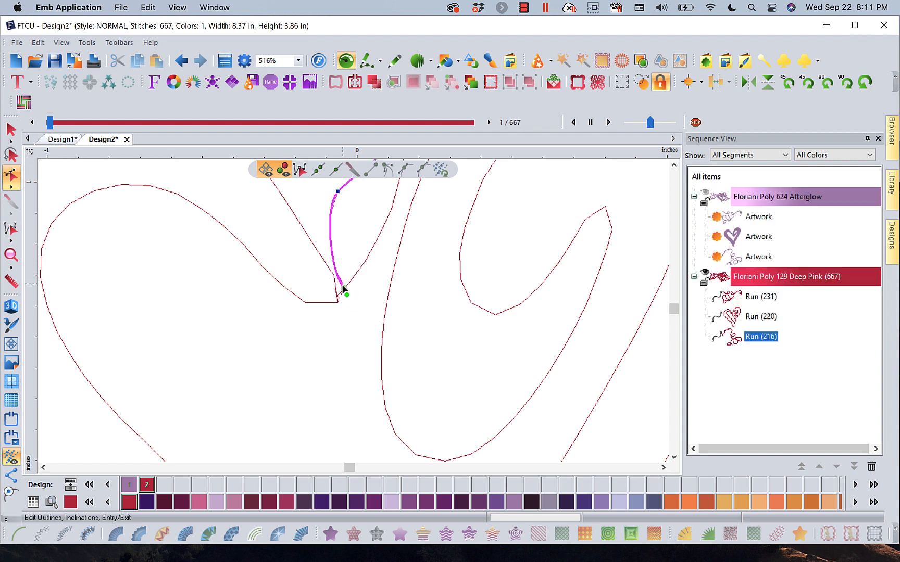
{"action": "left_click_drag", "start_coordinate": [345, 291], "coordinate": [339, 297]}
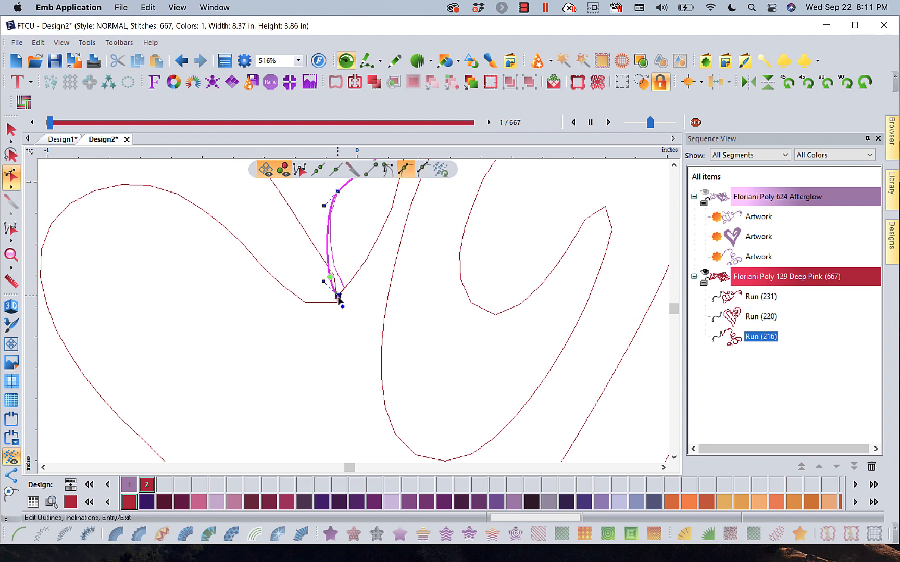
{"action": "left_click", "coordinate": [330, 277]}
{"action": "left_click", "coordinate": [338, 296]}
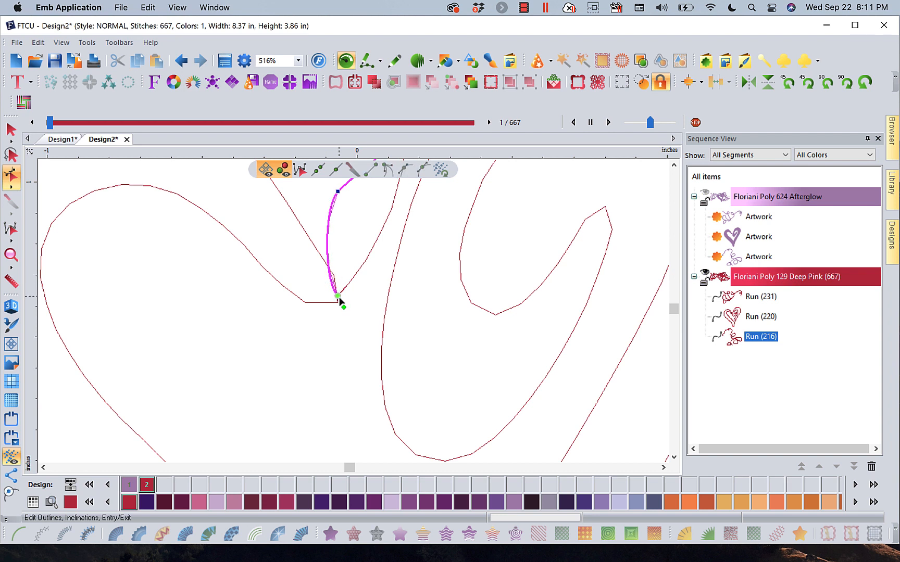
- Play through the joined curves and heart from the first to the last stitch, leaving no run selected
{"action": "left_click", "coordinate": [299, 61]}
{"action": "left_click", "coordinate": [268, 89]}
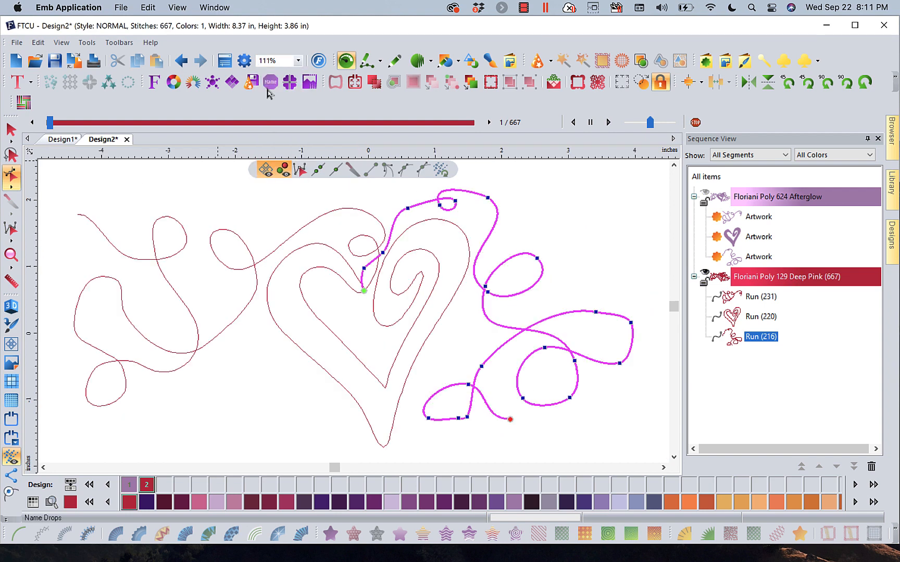
{"action": "left_click", "coordinate": [50, 124]}
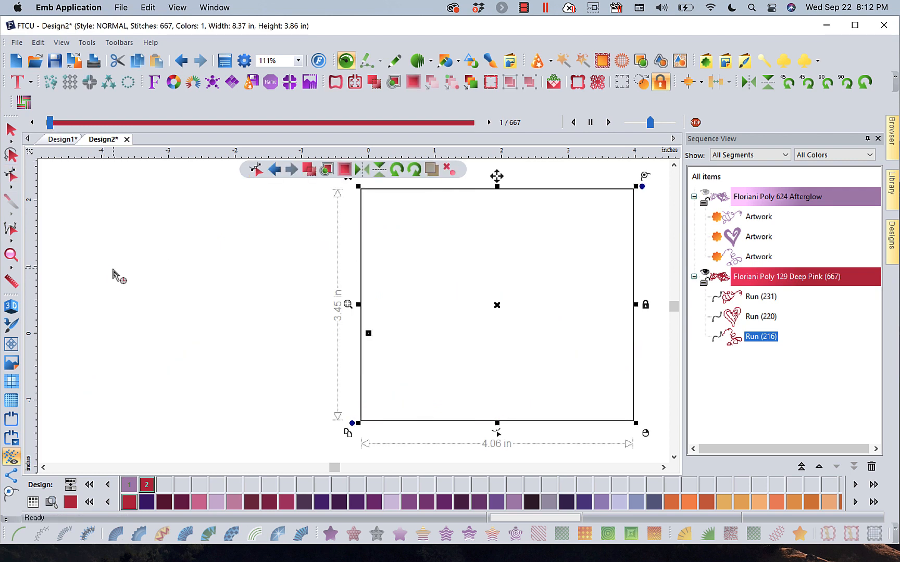
{"action": "mouse_move", "coordinate": [50, 127]}
{"action": "left_mouse_down"}
{"action": "mouse_move", "coordinate": [195, 141]}
{"action": "mouse_move", "coordinate": [239, 165]}
{"action": "mouse_move", "coordinate": [315, 175]}
{"action": "mouse_move", "coordinate": [367, 162]}
{"action": "mouse_move", "coordinate": [526, 197]}
{"action": "left_mouse_up"}
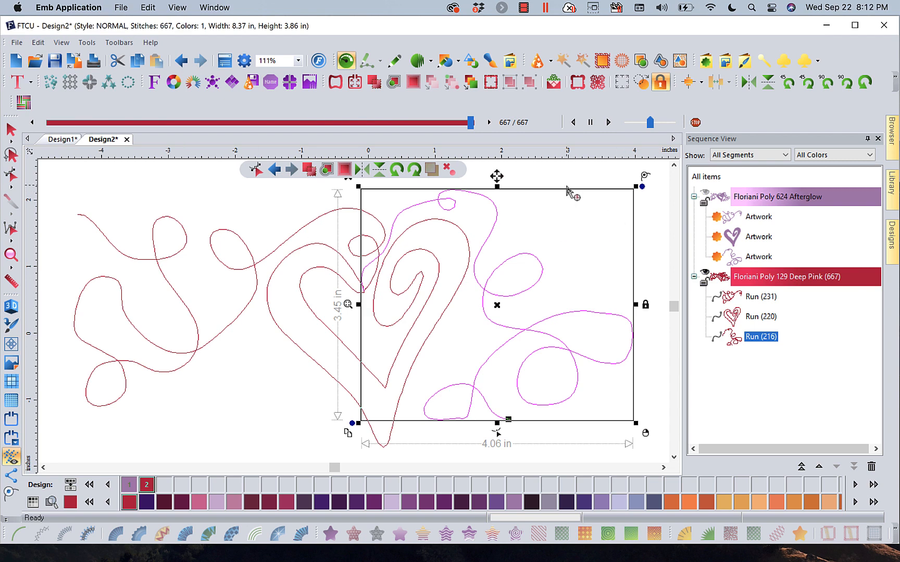
{"action": "left_click", "coordinate": [760, 317]}
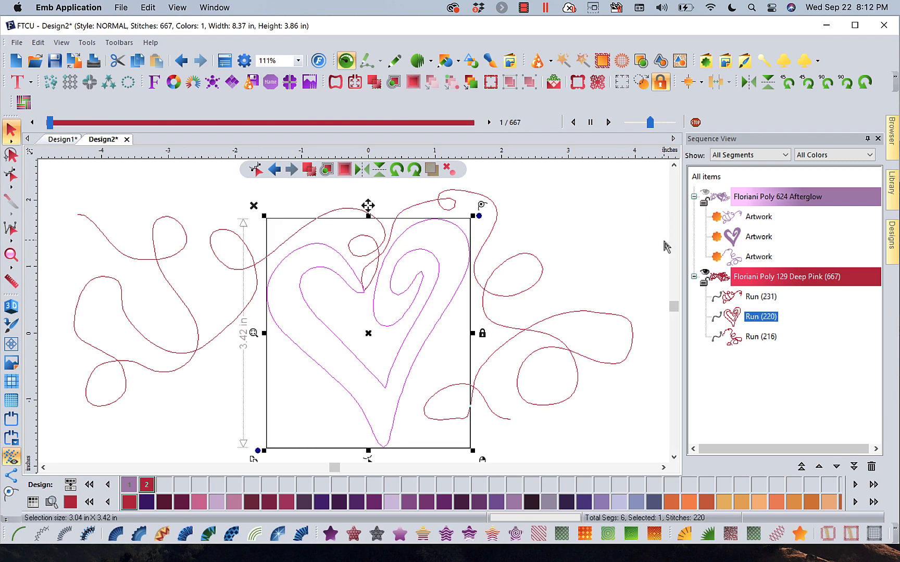
{"action": "left_click", "coordinate": [638, 215]}
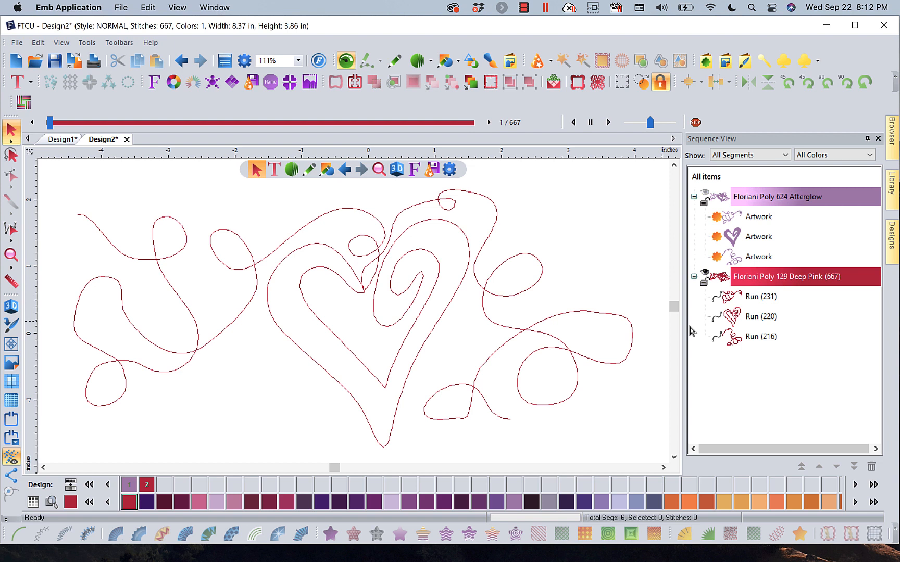
- Create a new blank design and show the library designs under Free Monthly Designs, SEPTEMBER, September2020
{"action": "left_click", "coordinate": [11, 61]}
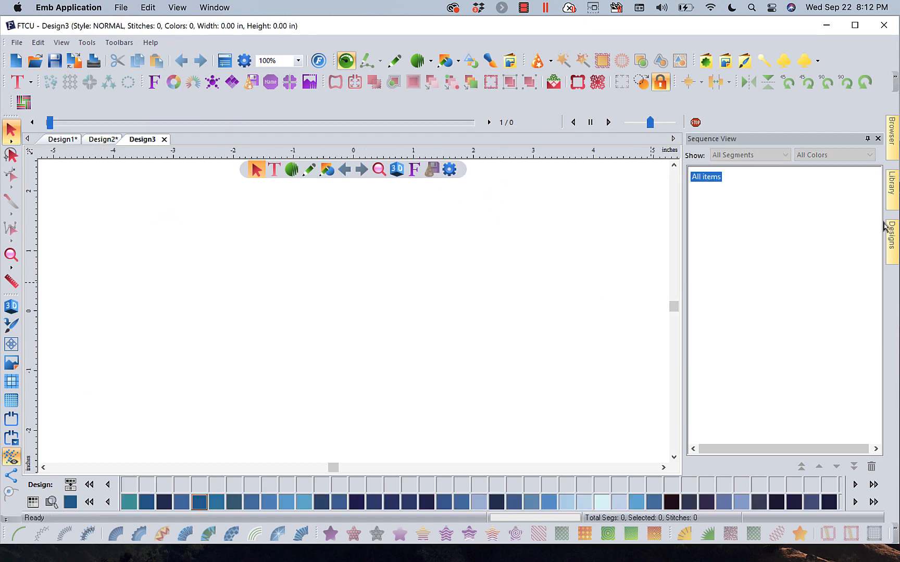
{"action": "left_click", "coordinate": [891, 184]}
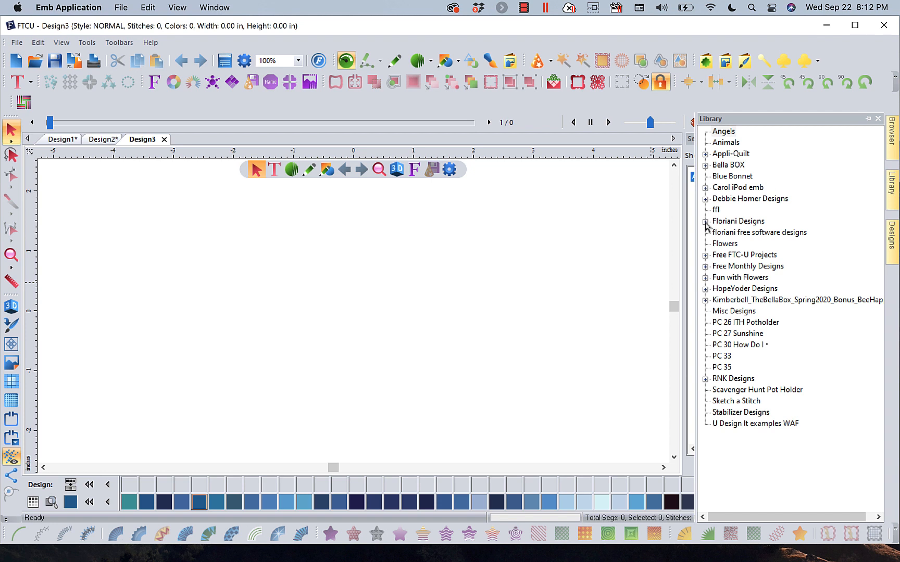
{"action": "left_click", "coordinate": [705, 267]}
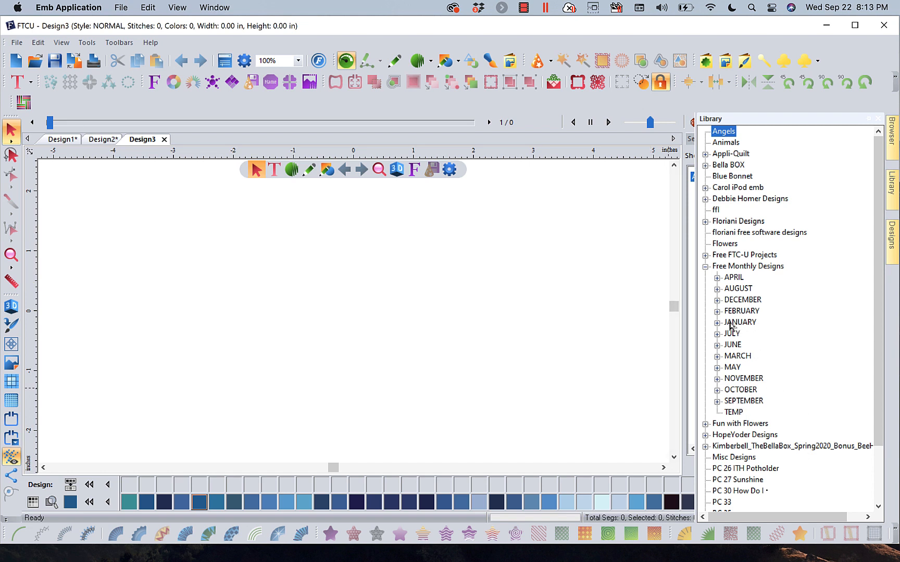
{"action": "left_click", "coordinate": [717, 401]}
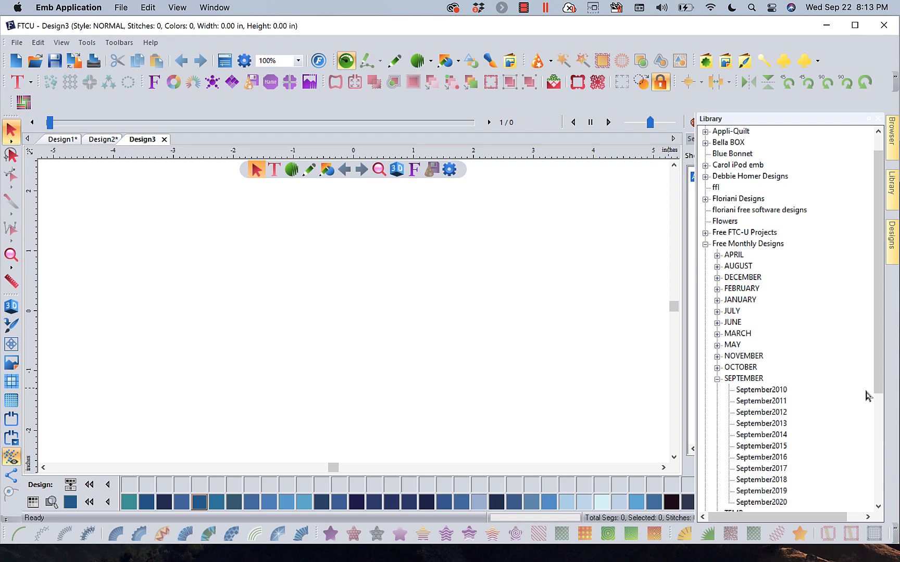
{"action": "scroll", "coordinate": [883, 369], "scroll_direction": "down", "scroll_amount": 1}
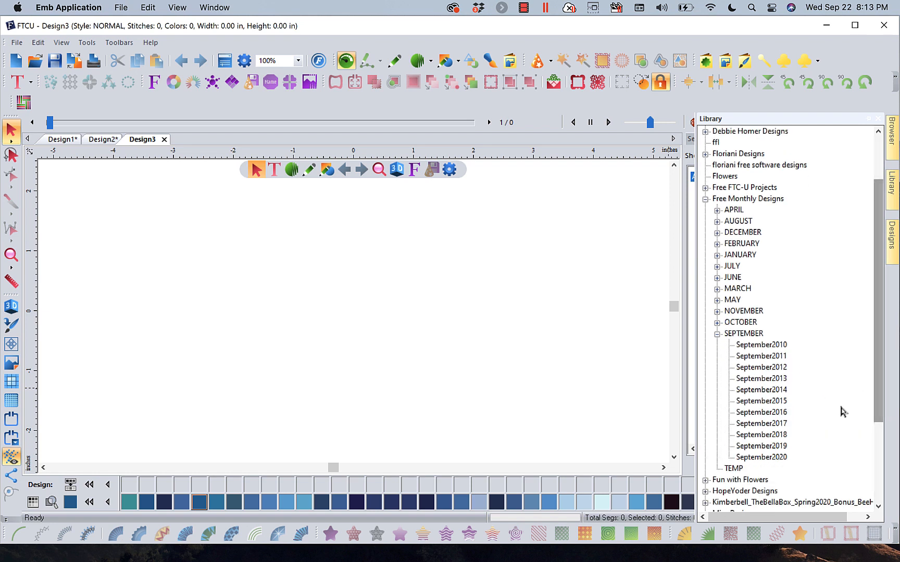
{"action": "left_click", "coordinate": [765, 457]}
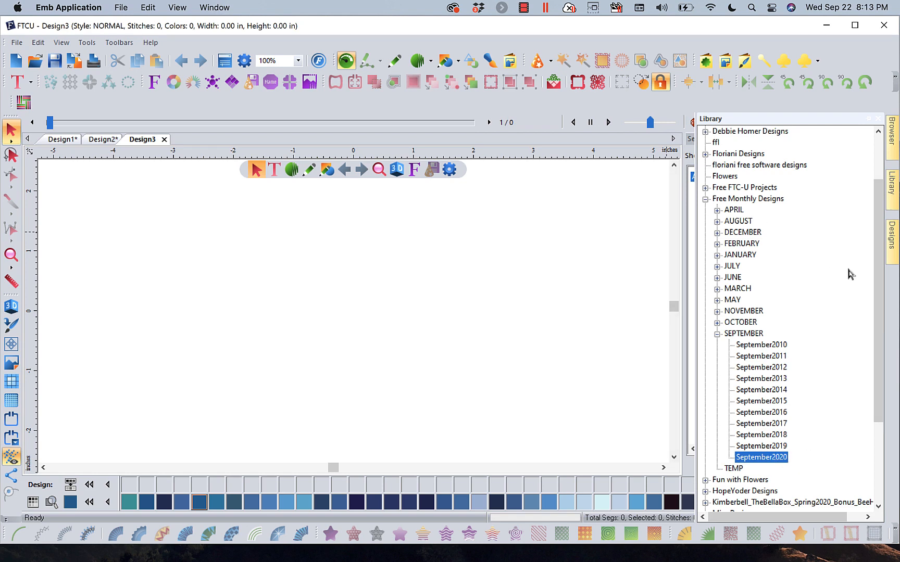
{"action": "left_click", "coordinate": [892, 237]}
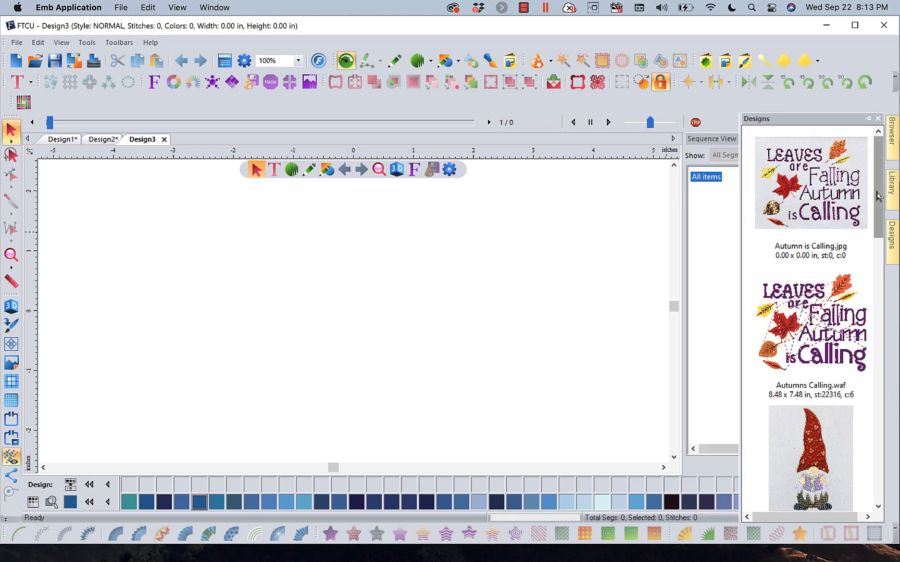
- Add the library design Autumns Calling.waf to the blank design, leaving none of its segments selected
{"action": "left_click_drag", "start_coordinate": [879, 201], "coordinate": [892, 381]}
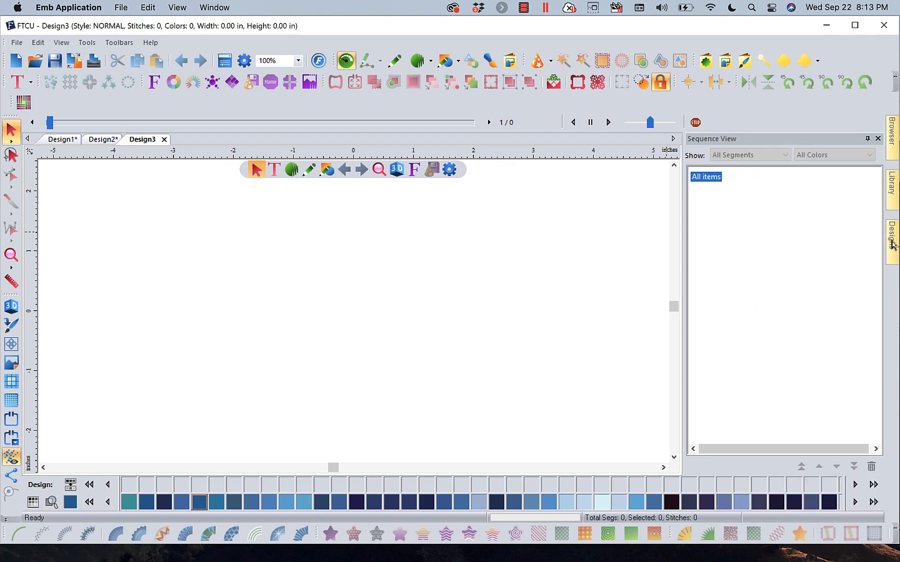
{"action": "mouse_move", "coordinate": [893, 243]}
{"action": "left_click_drag", "start_coordinate": [806, 316], "coordinate": [426, 319]}
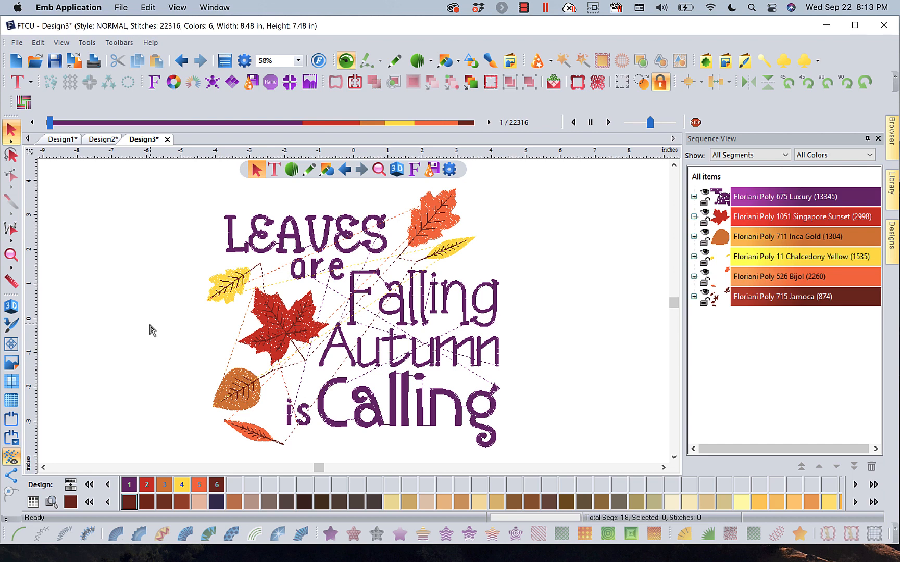
{"action": "left_click", "coordinate": [228, 291]}
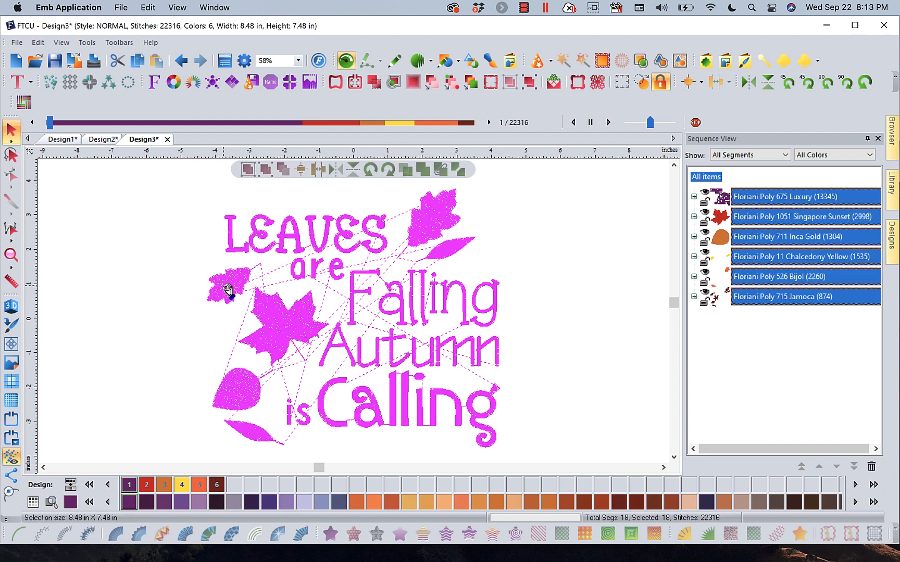
{"action": "left_click", "coordinate": [647, 253]}
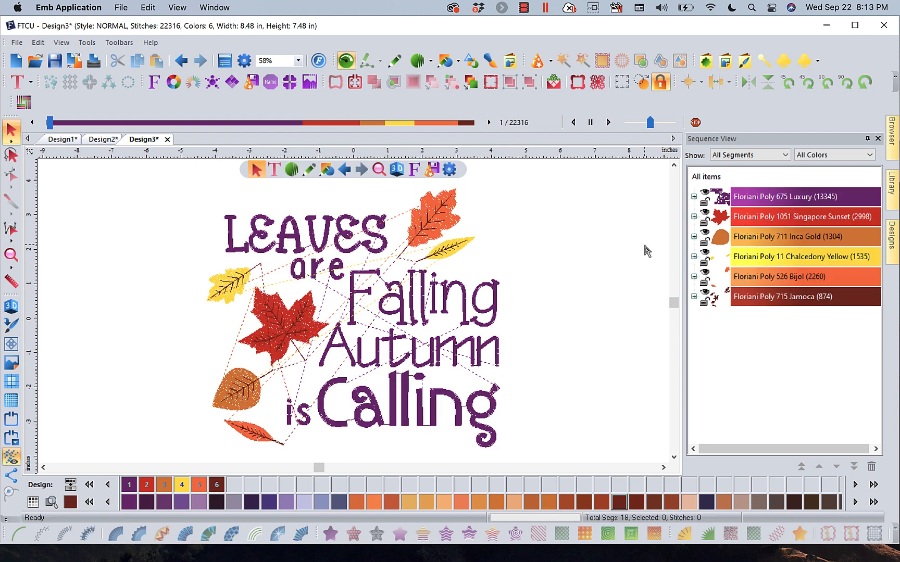
- Edit the red maple leaf, moving the stitch point from its upper-left tip to its upper-right lobe and back again
{"action": "left_click", "coordinate": [723, 222]}
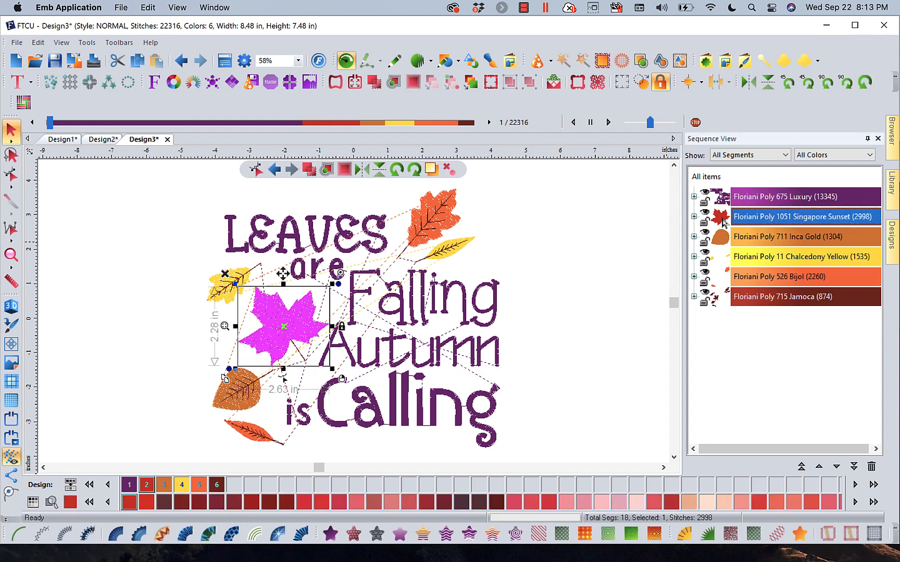
{"action": "left_click", "coordinate": [12, 178]}
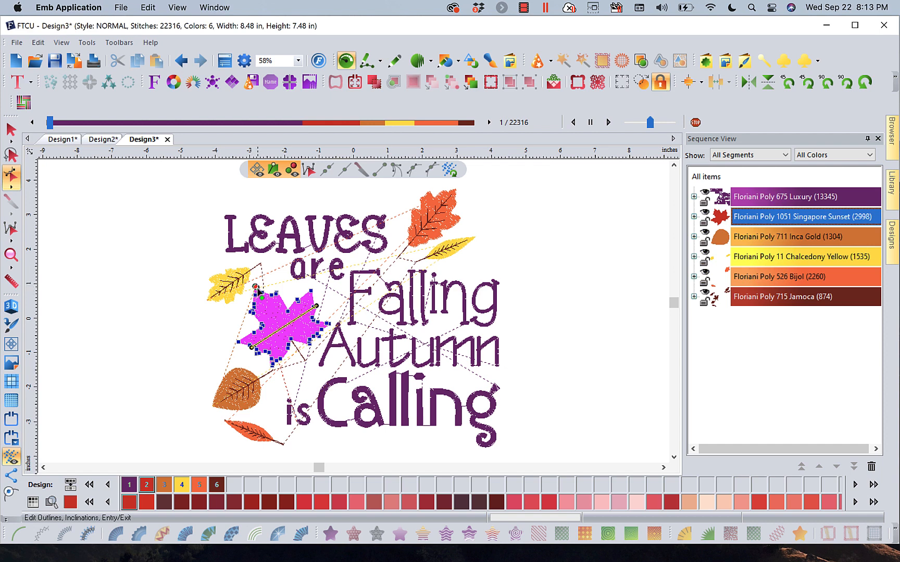
{"action": "left_click_drag", "start_coordinate": [256, 288], "coordinate": [256, 289]}
{"action": "left_click_drag", "start_coordinate": [256, 289], "coordinate": [304, 303]}
{"action": "right_click", "coordinate": [304, 299]}
{"action": "left_click_drag", "start_coordinate": [306, 300], "coordinate": [254, 288]}
{"action": "right_click", "coordinate": [253, 287]}
- Create a new blank design and draw an upright rectangle about 3.2 by 4.3 inches
{"action": "left_click", "coordinate": [16, 63]}
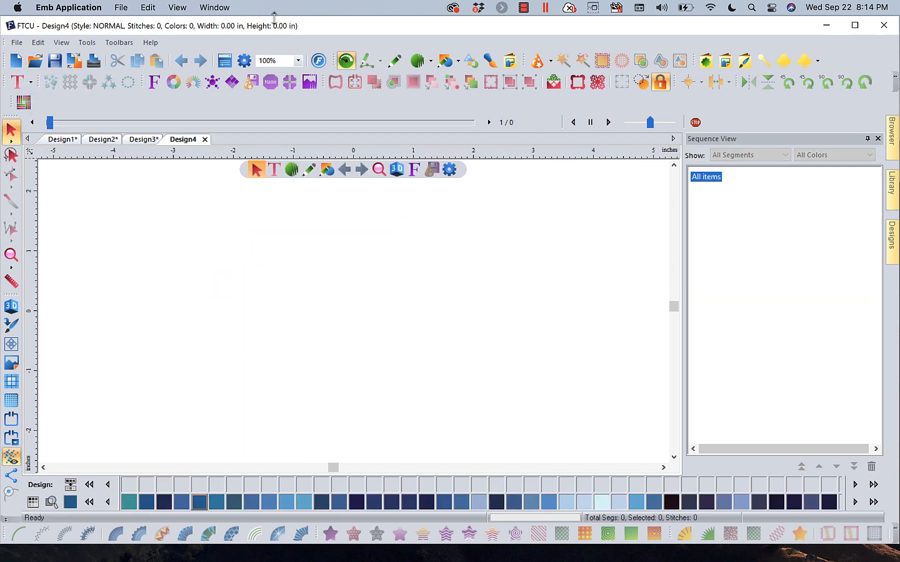
{"action": "left_click", "coordinate": [456, 61]}
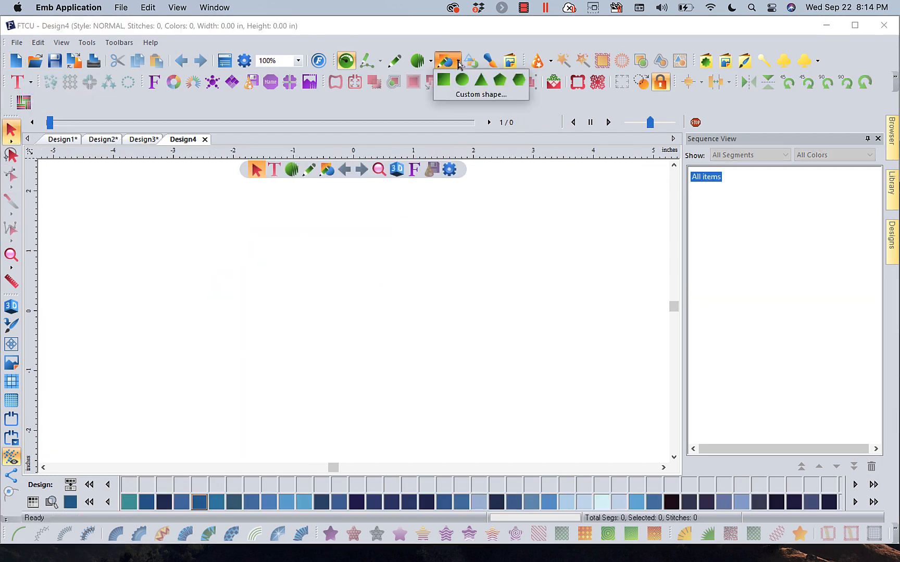
{"action": "left_click", "coordinate": [444, 80]}
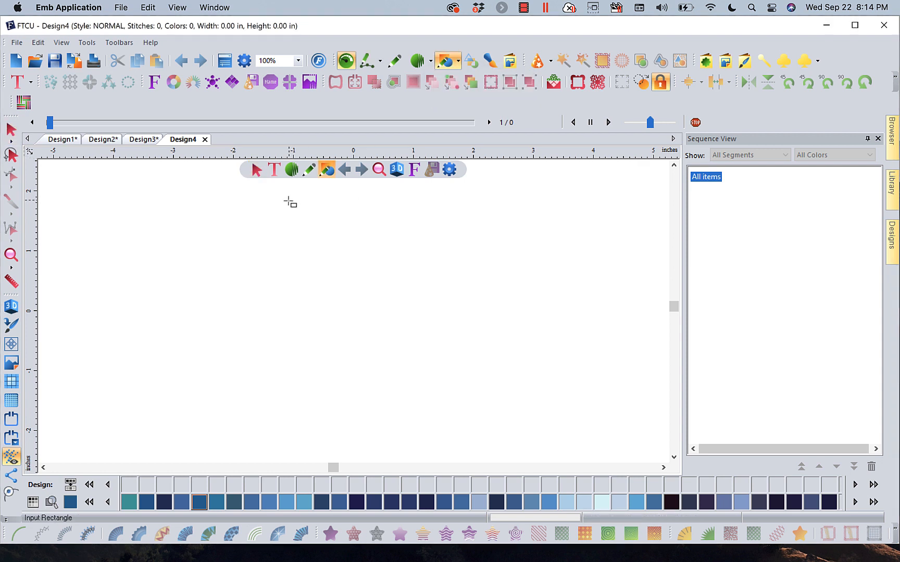
{"action": "left_click_drag", "start_coordinate": [289, 201], "coordinate": [481, 460]}
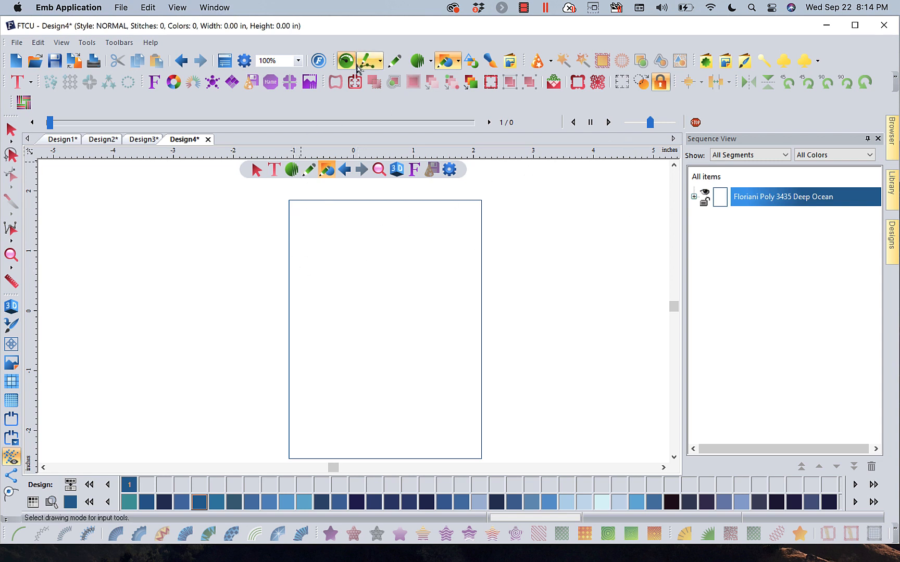
- Draw a Floriani Poly 2042 Aquamarine artwork line from left to right across the upper part of the rectangle, about 3.2 inches long
{"action": "left_click", "coordinate": [396, 63]}
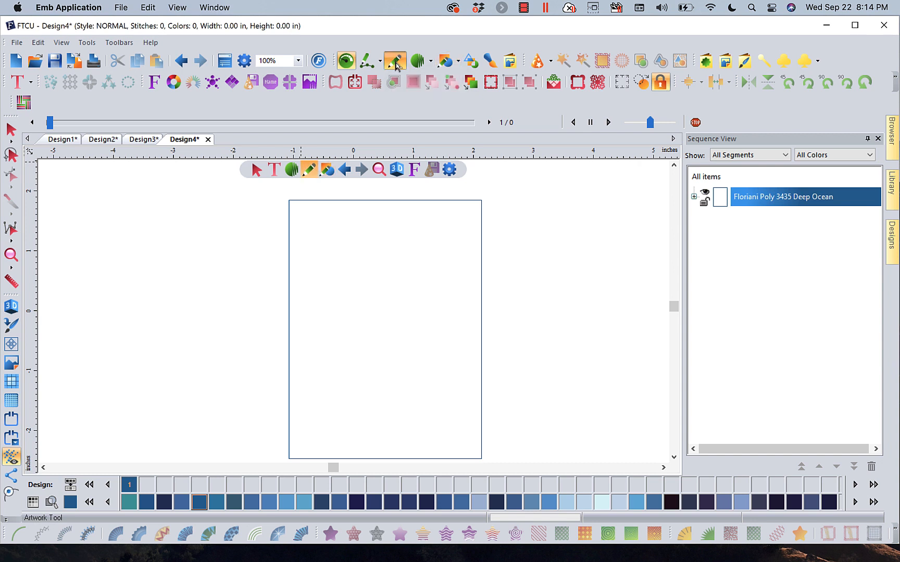
{"action": "left_click", "coordinate": [367, 61]}
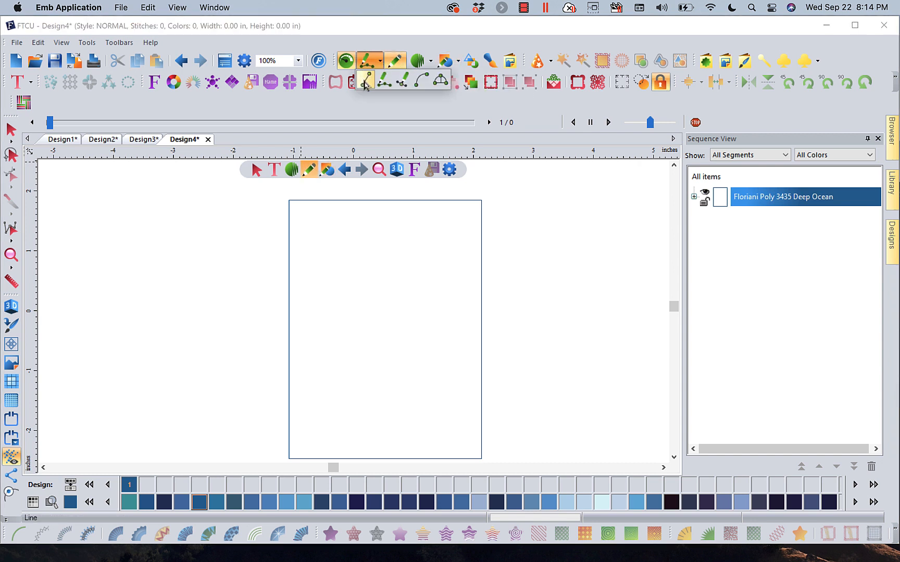
{"action": "left_click", "coordinate": [366, 84]}
{"action": "left_click", "coordinate": [129, 502]}
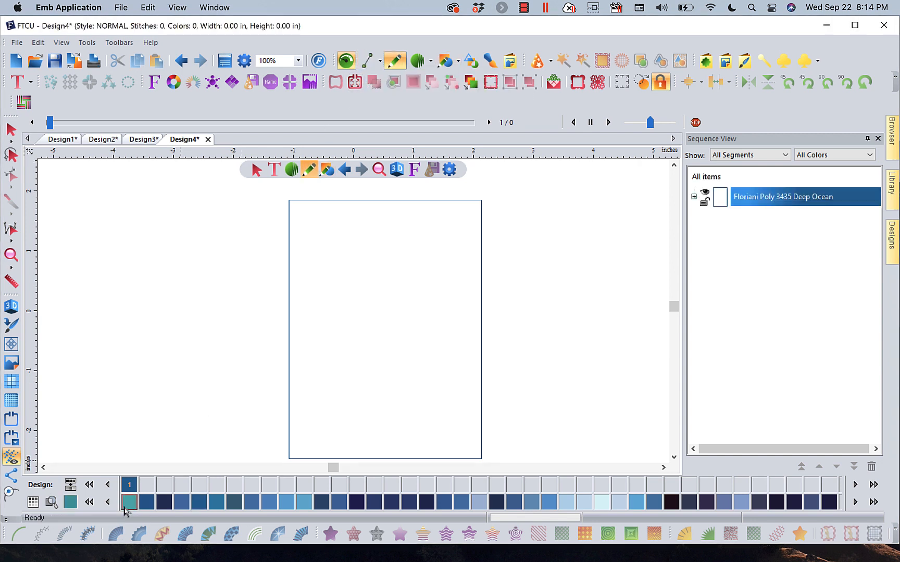
{"action": "left_click", "coordinate": [289, 250]}
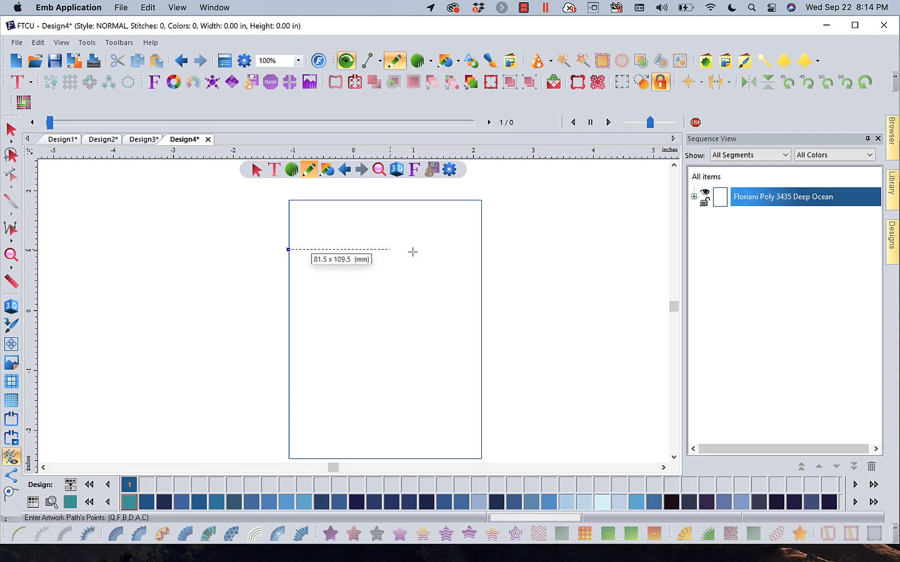
{"action": "left_click", "coordinate": [482, 248]}
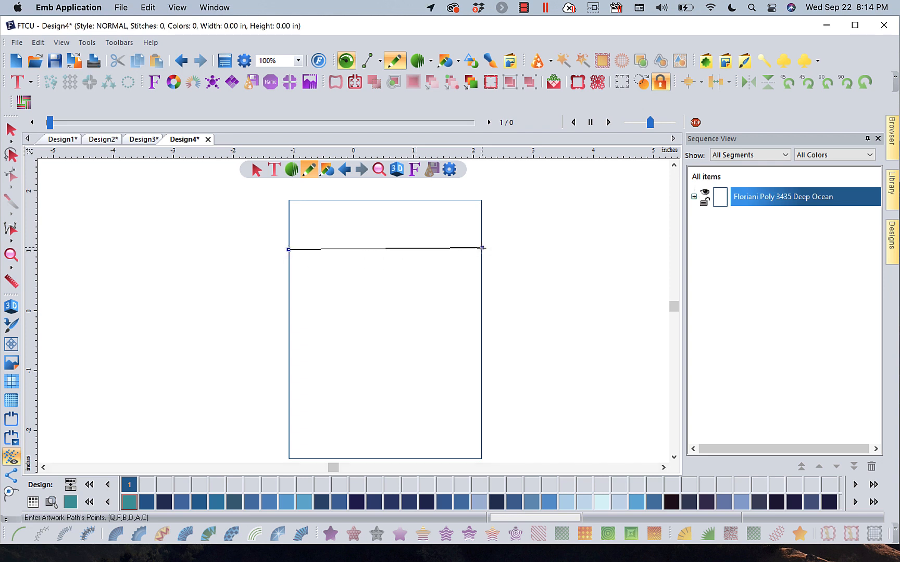
{"action": "key", "text": "Return"}
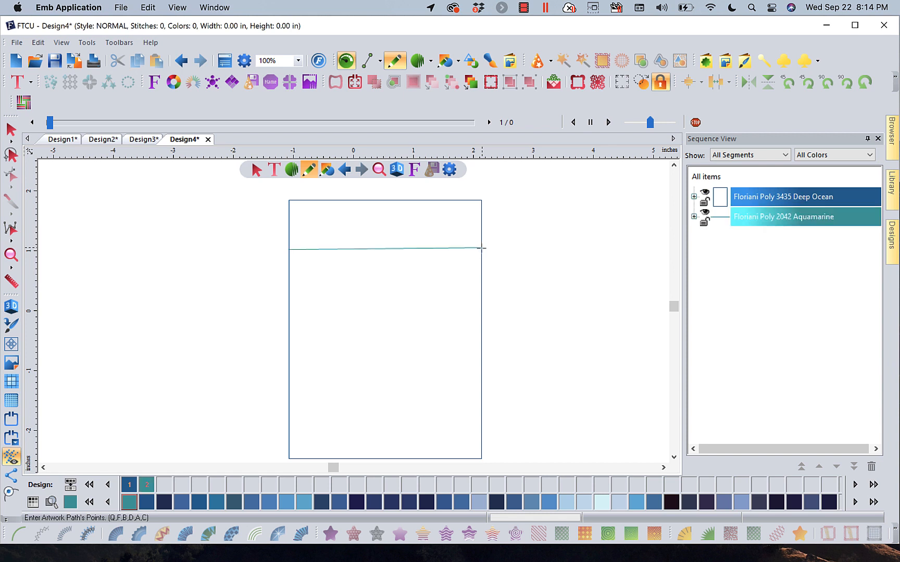
- Draw a second artwork line from right to left across the rectangle, about half an inch below the first and about 3.2 inches long
{"action": "left_click", "coordinate": [481, 278]}
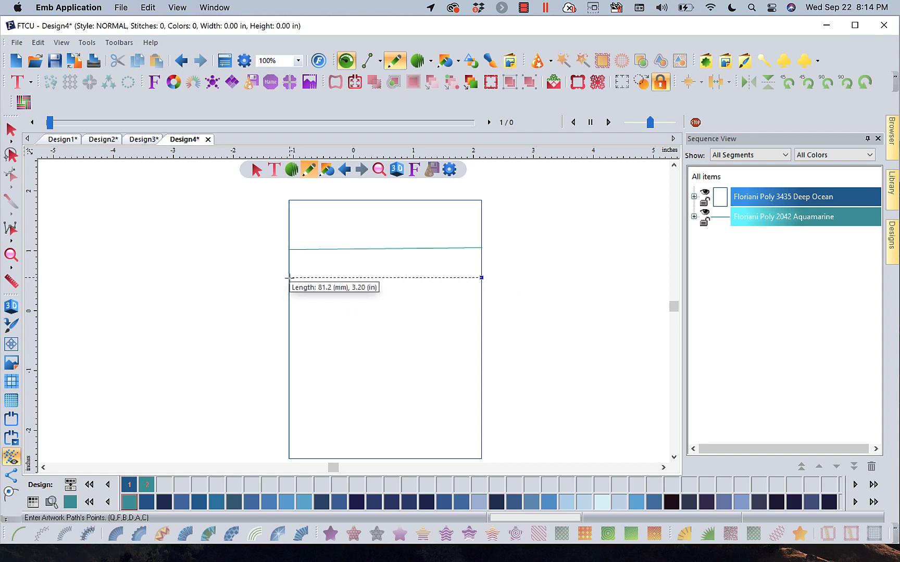
{"action": "left_click", "coordinate": [289, 279]}
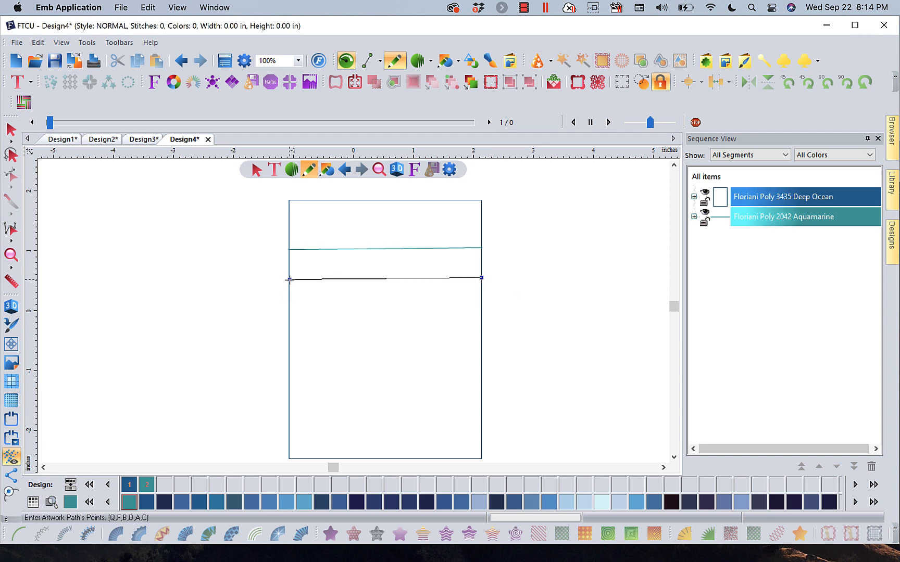
{"action": "key", "text": "Return"}
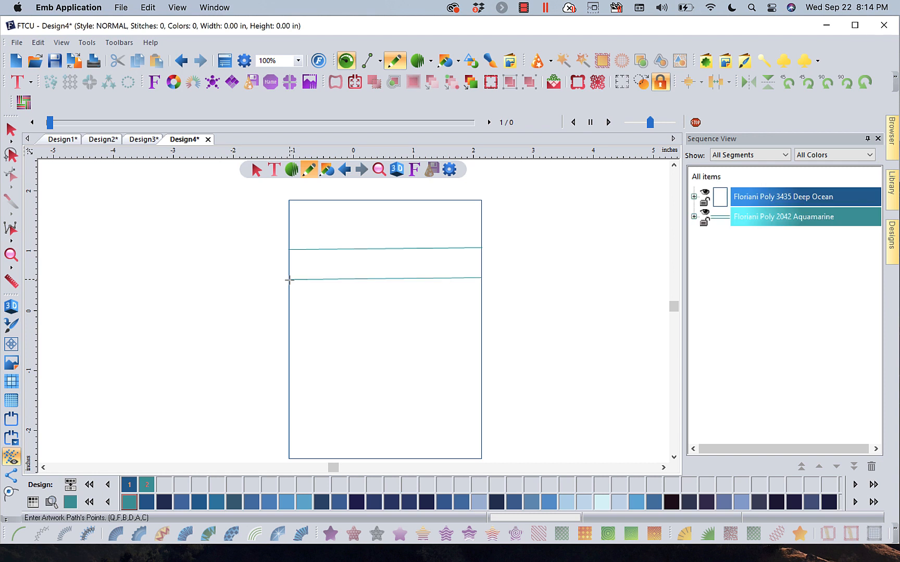
- Convert the rectangle and the two crossing lines to run stitches, the rectangle first
{"action": "left_click", "coordinate": [821, 198]}
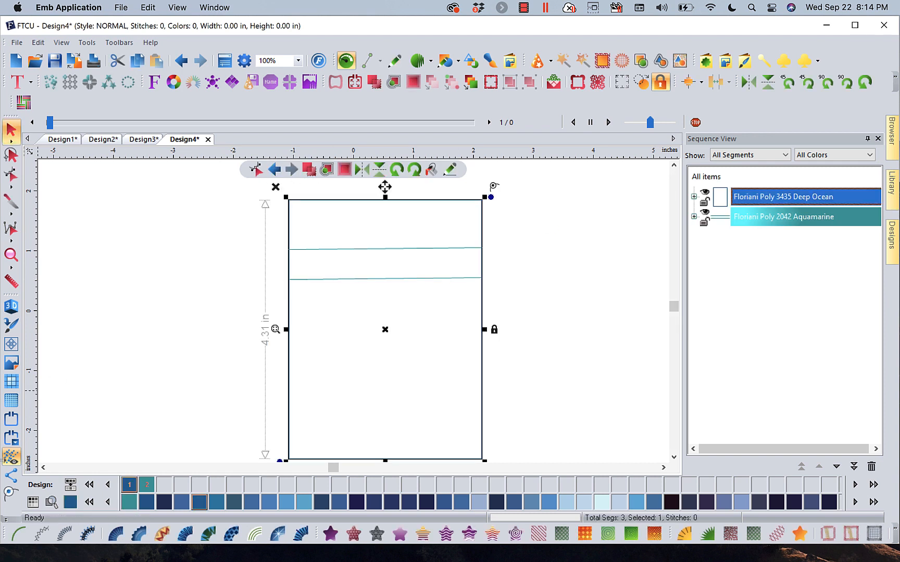
{"action": "left_click", "coordinate": [17, 535]}
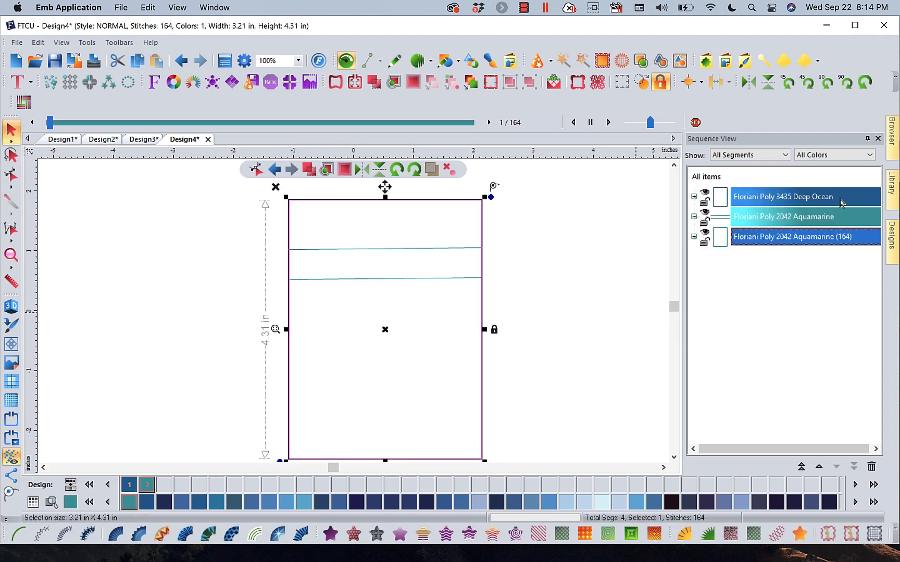
{"action": "left_click", "coordinate": [756, 216]}
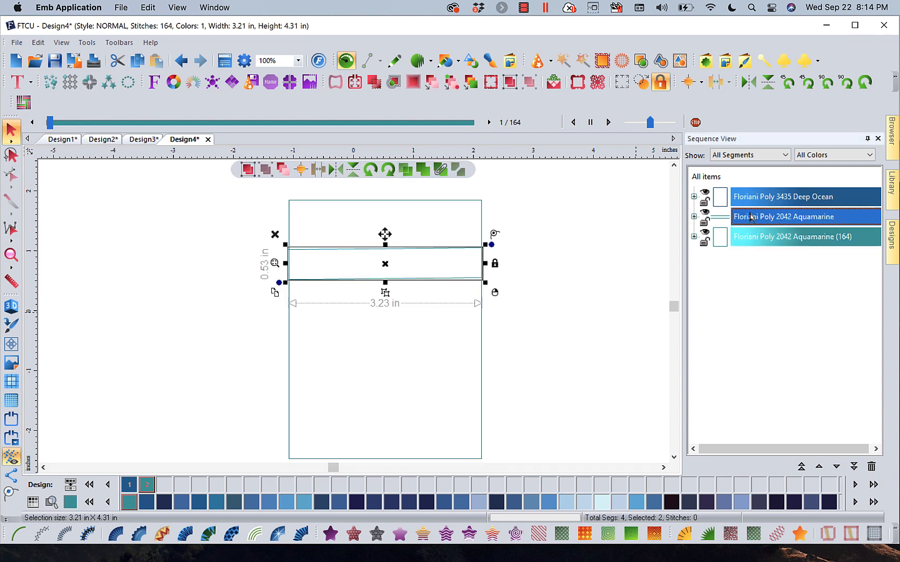
{"action": "left_click", "coordinate": [17, 534]}
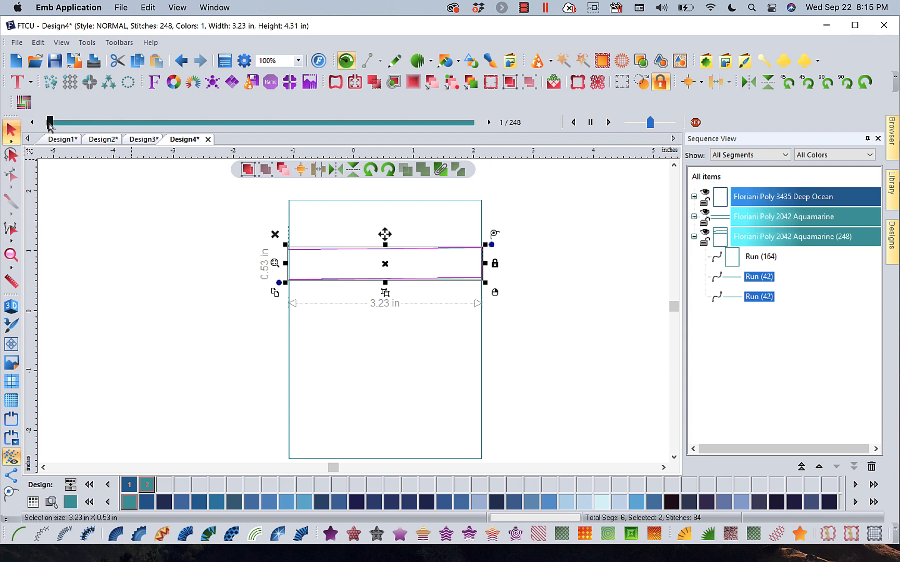
- Play through the stitches to the last one and show the upper line run's entry and exit points
{"action": "mouse_move", "coordinate": [49, 122]}
{"action": "left_mouse_down"}
{"action": "mouse_move", "coordinate": [440, 130]}
{"action": "mouse_move", "coordinate": [488, 119]}
{"action": "left_mouse_up"}
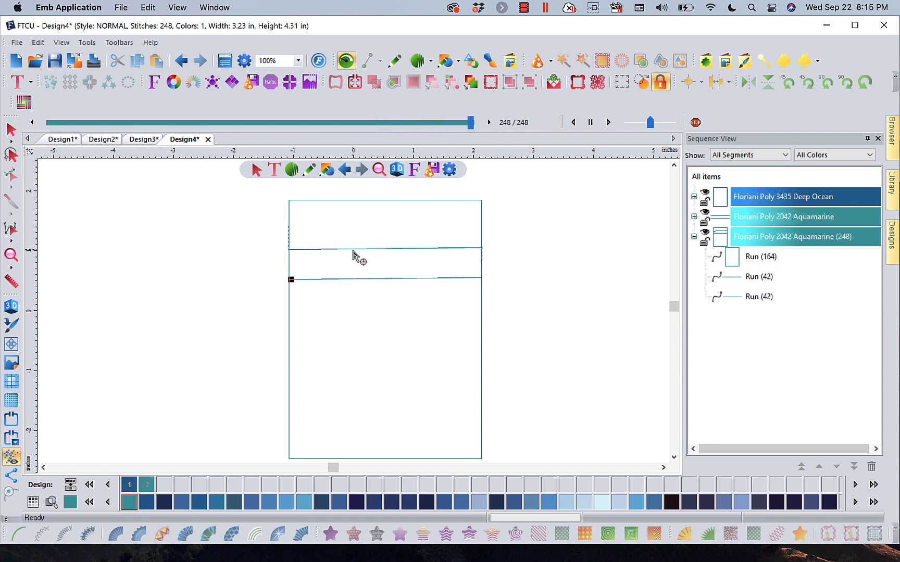
{"action": "left_click", "coordinate": [8, 131]}
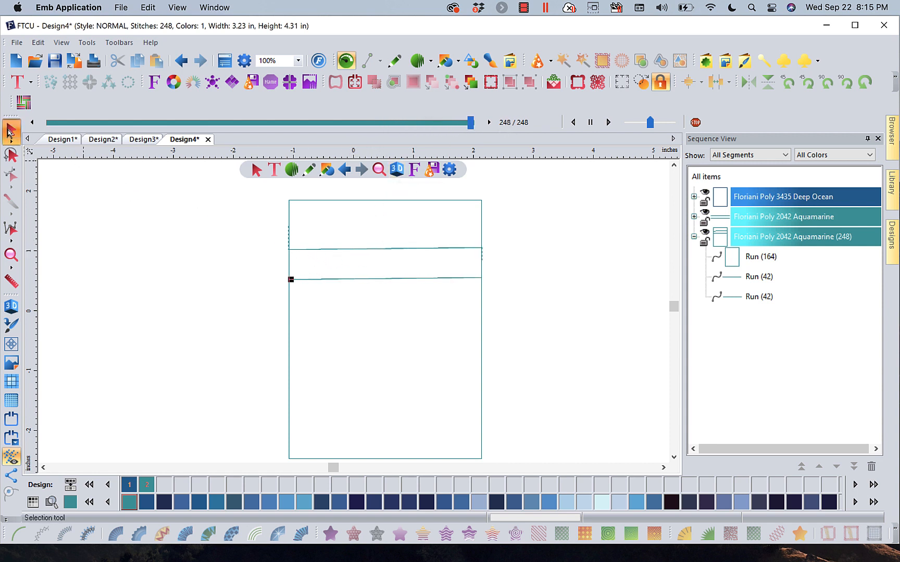
{"action": "left_click", "coordinate": [312, 250]}
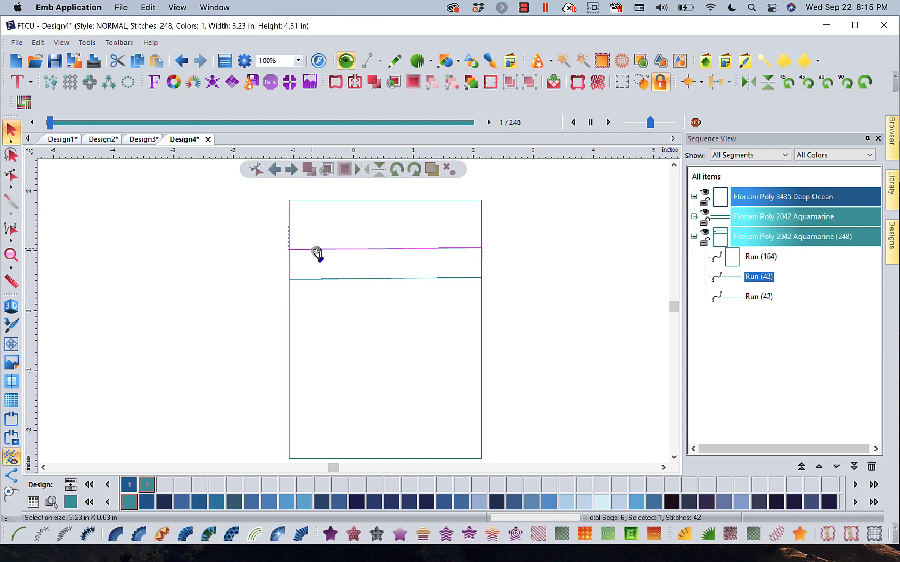
{"action": "left_click", "coordinate": [13, 179]}
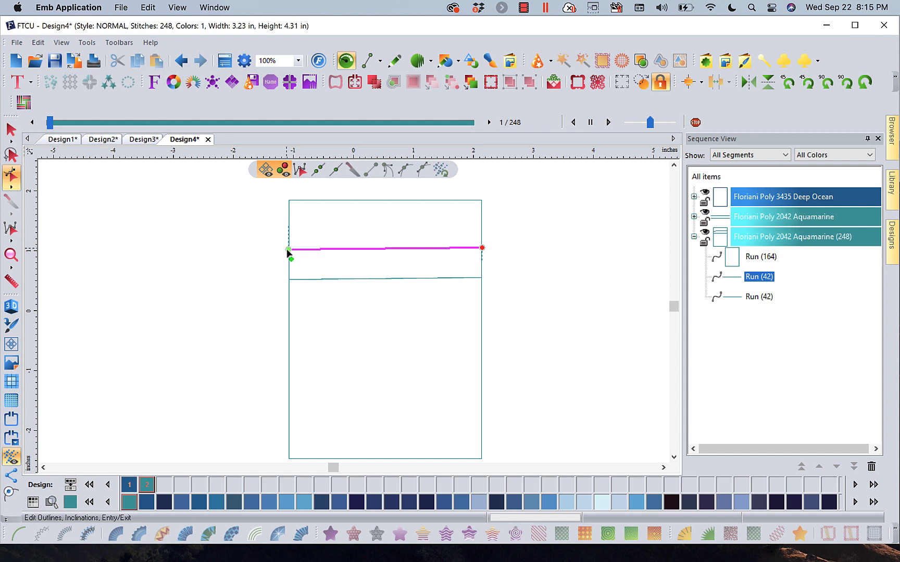
- Swap the lower line run's stitch points so that it enters at the left end and exits at the right end
{"action": "left_click", "coordinate": [420, 285]}
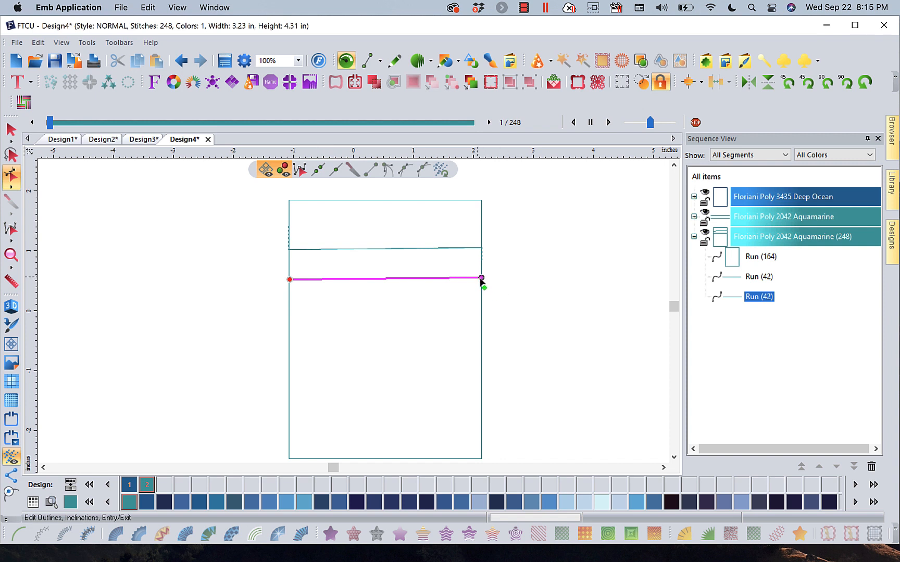
{"action": "mouse_move", "coordinate": [479, 279]}
{"action": "left_mouse_down"}
{"action": "mouse_move", "coordinate": [332, 297]}
{"action": "mouse_move", "coordinate": [481, 278]}
{"action": "left_mouse_up"}
{"action": "left_click_drag", "start_coordinate": [334, 284], "coordinate": [286, 285]}
- Hide the Deep Ocean rectangle artwork and play through the run stitches to the last one
{"action": "left_click_drag", "start_coordinate": [55, 123], "coordinate": [261, 151]}
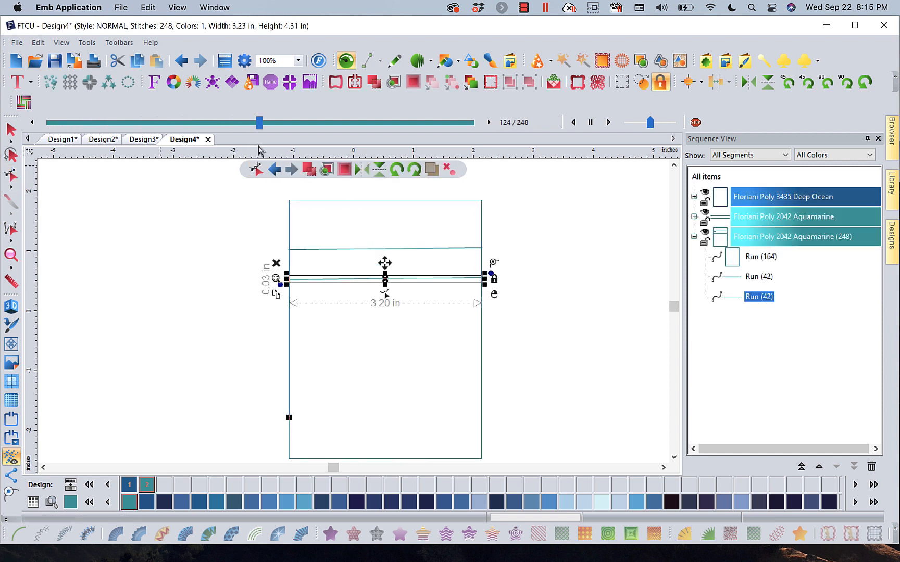
{"action": "left_click", "coordinate": [717, 194]}
{"action": "left_click_drag", "start_coordinate": [50, 122], "coordinate": [518, 123]}
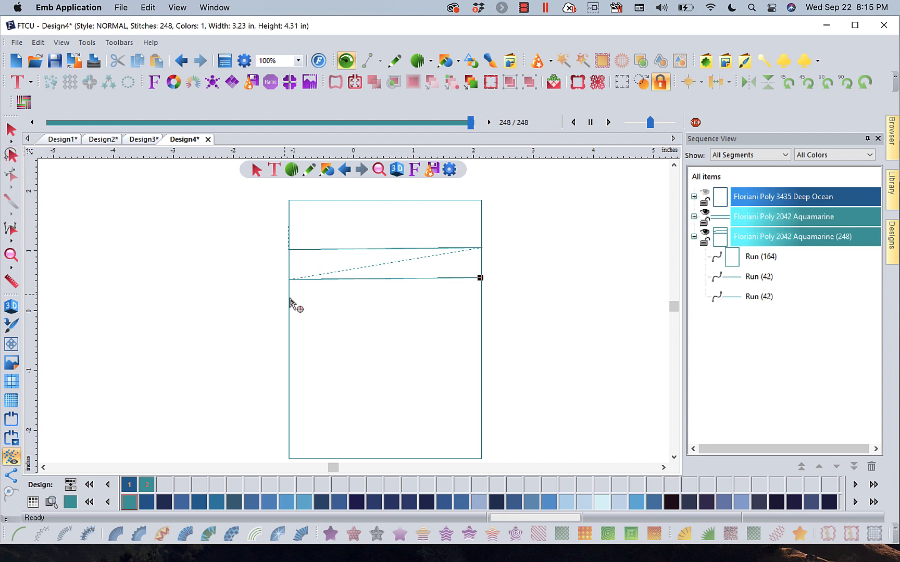
- Move the lower line run's entry point back to the right end and its exit point to the left end
{"action": "left_click", "coordinate": [11, 130]}
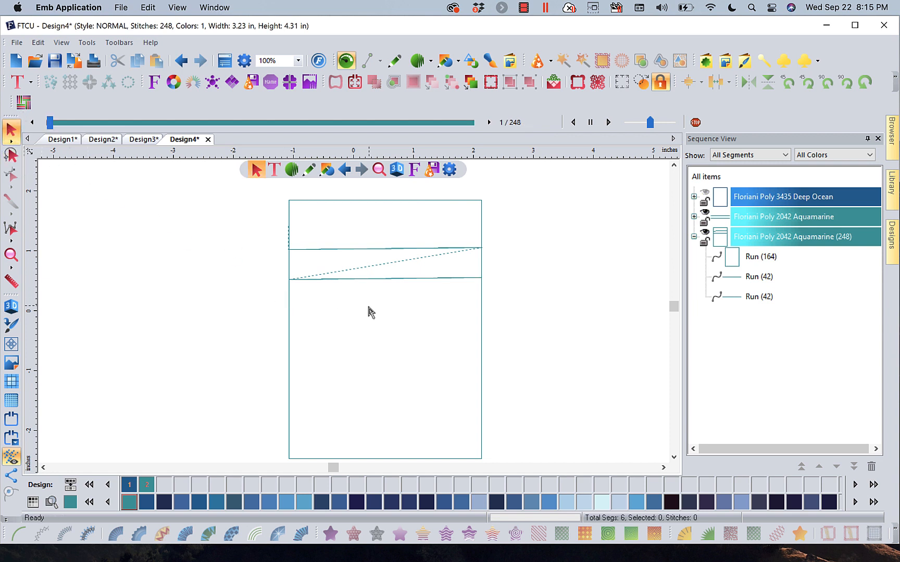
{"action": "left_click", "coordinate": [366, 279]}
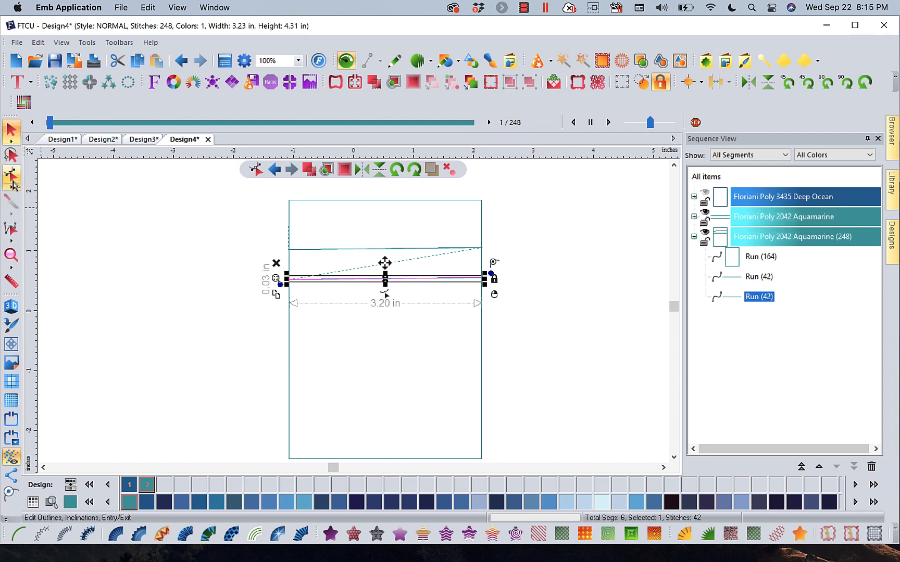
{"action": "left_click", "coordinate": [12, 180]}
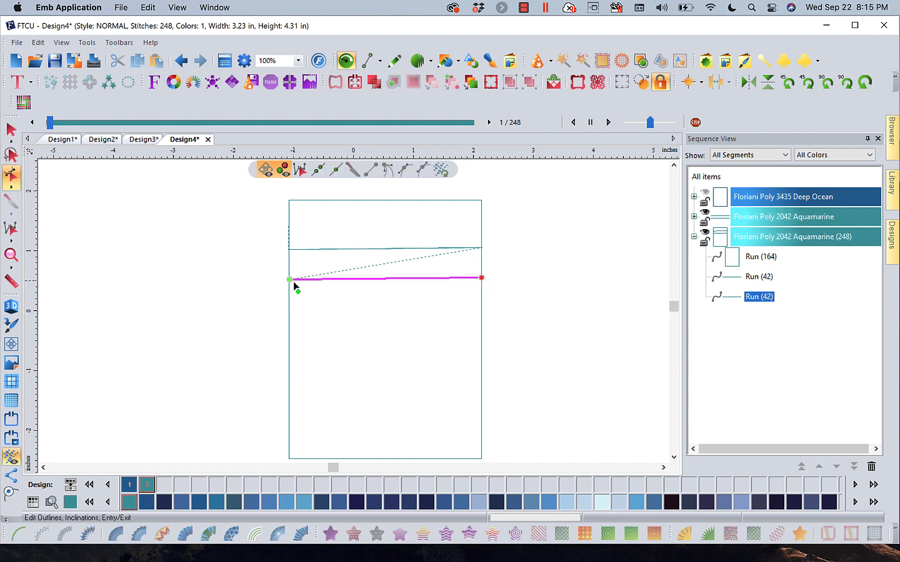
{"action": "left_click", "coordinate": [427, 278]}
{"action": "left_click", "coordinate": [358, 279]}
{"action": "left_click_drag", "start_coordinate": [355, 280], "coordinate": [287, 289]}
{"action": "left_click_drag", "start_coordinate": [427, 278], "coordinate": [484, 279]}
{"action": "left_click", "coordinate": [524, 7]}
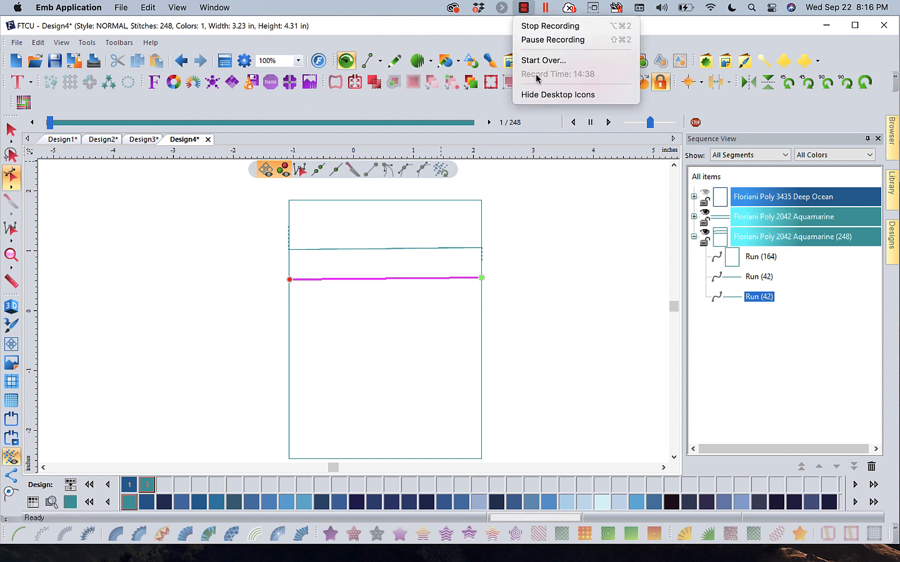